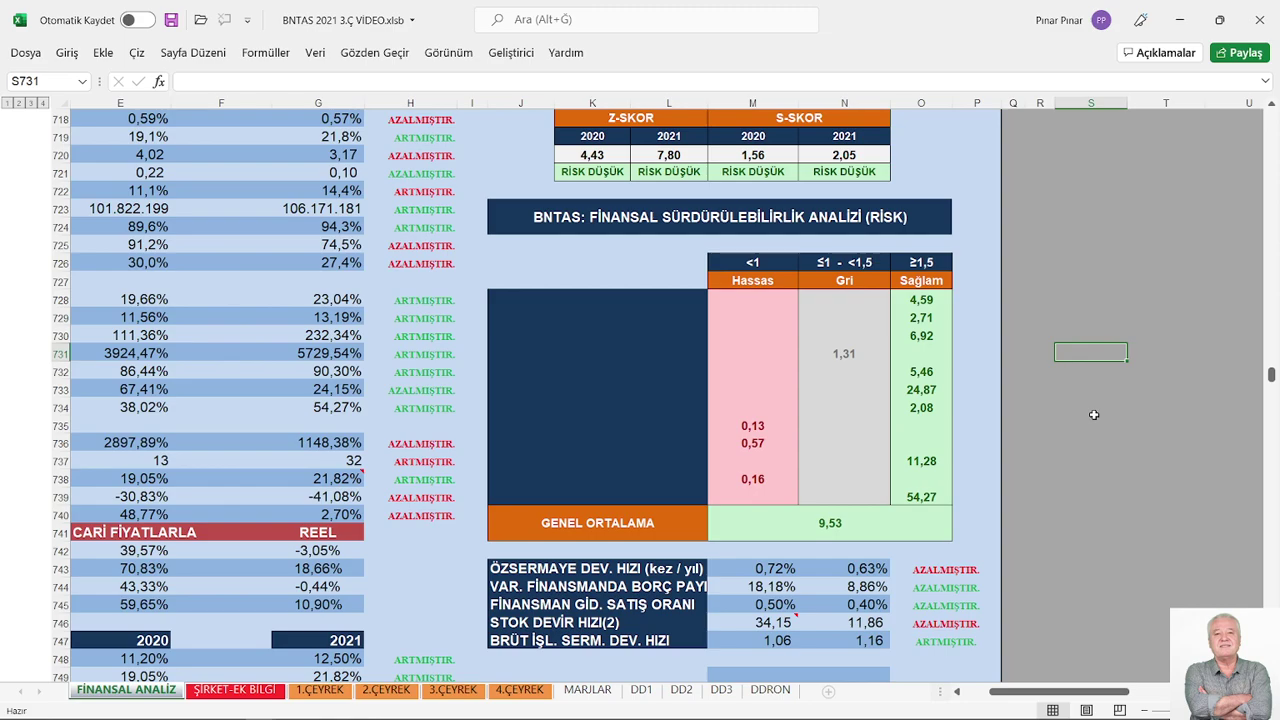
Show the 3.ÇEYREK sheet, and switch to the BNTAS_973191_2021_3.xls workbook to compare its period columns
left_click(451, 690)
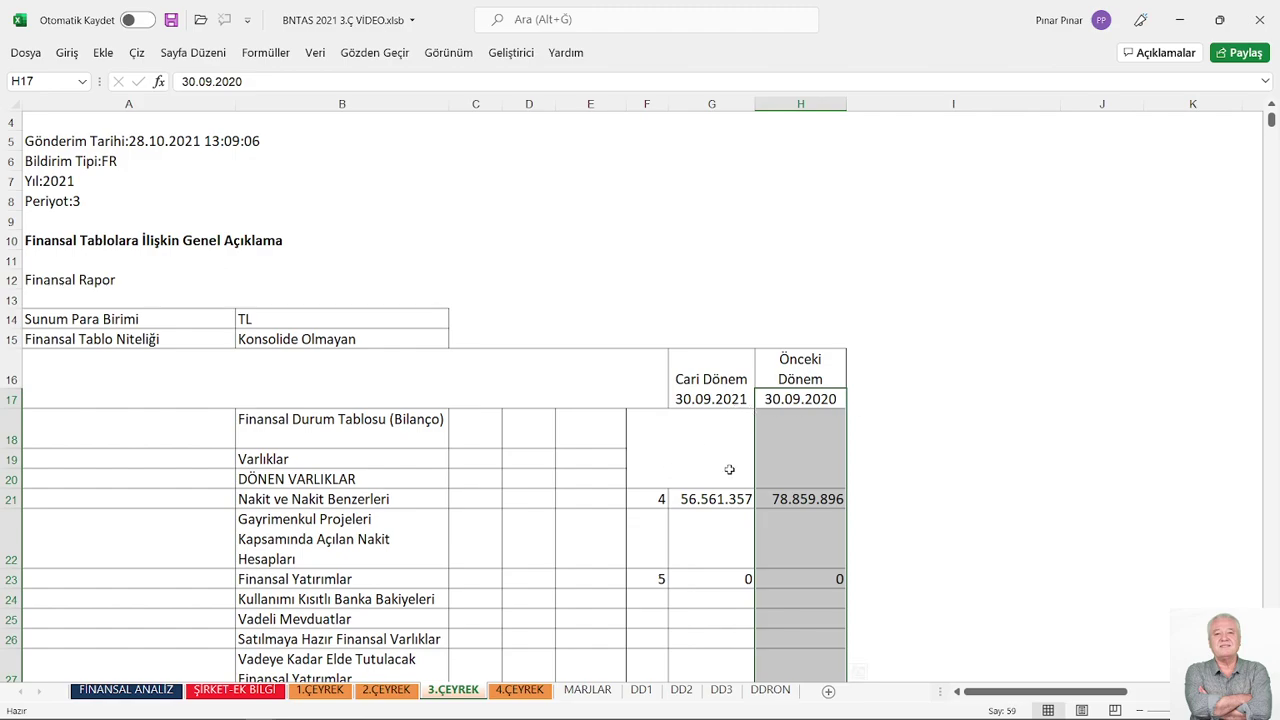
mouse_move(305, 710)
mouse_move(260, 706)
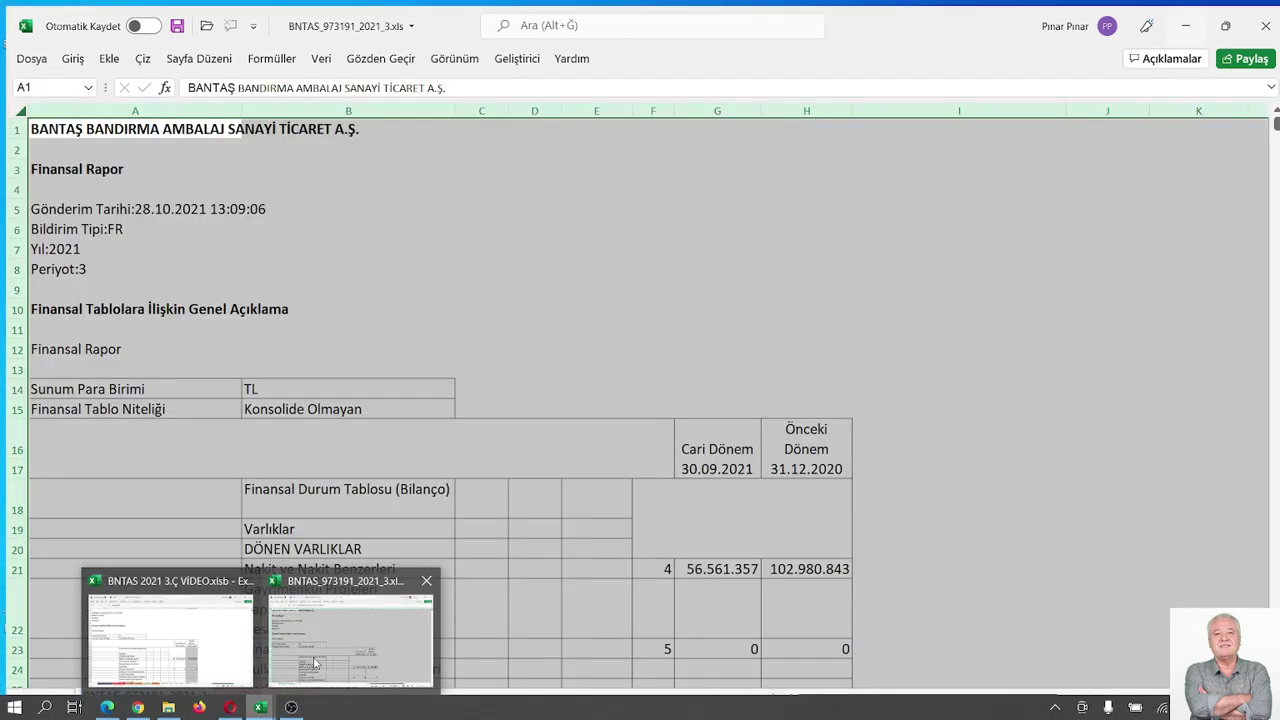
left_click(315, 663)
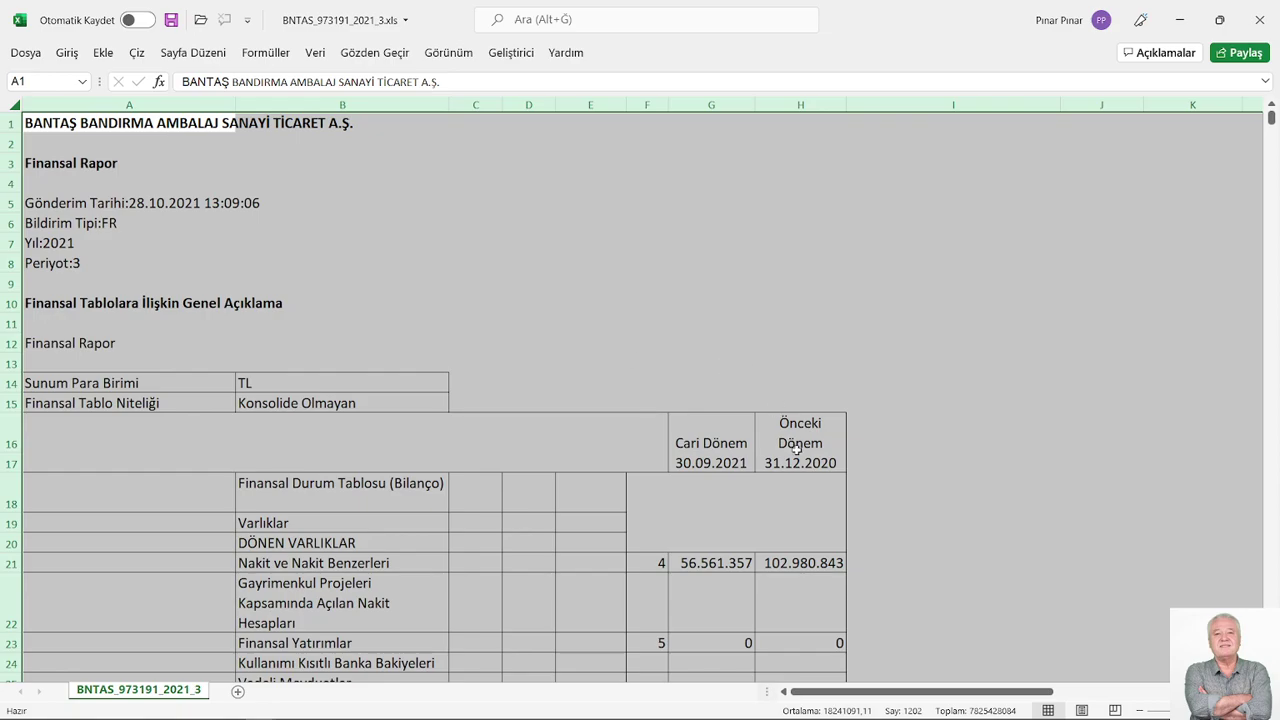
Set the font size of the whole selected financial report sheet to 16
left_click(66, 52)
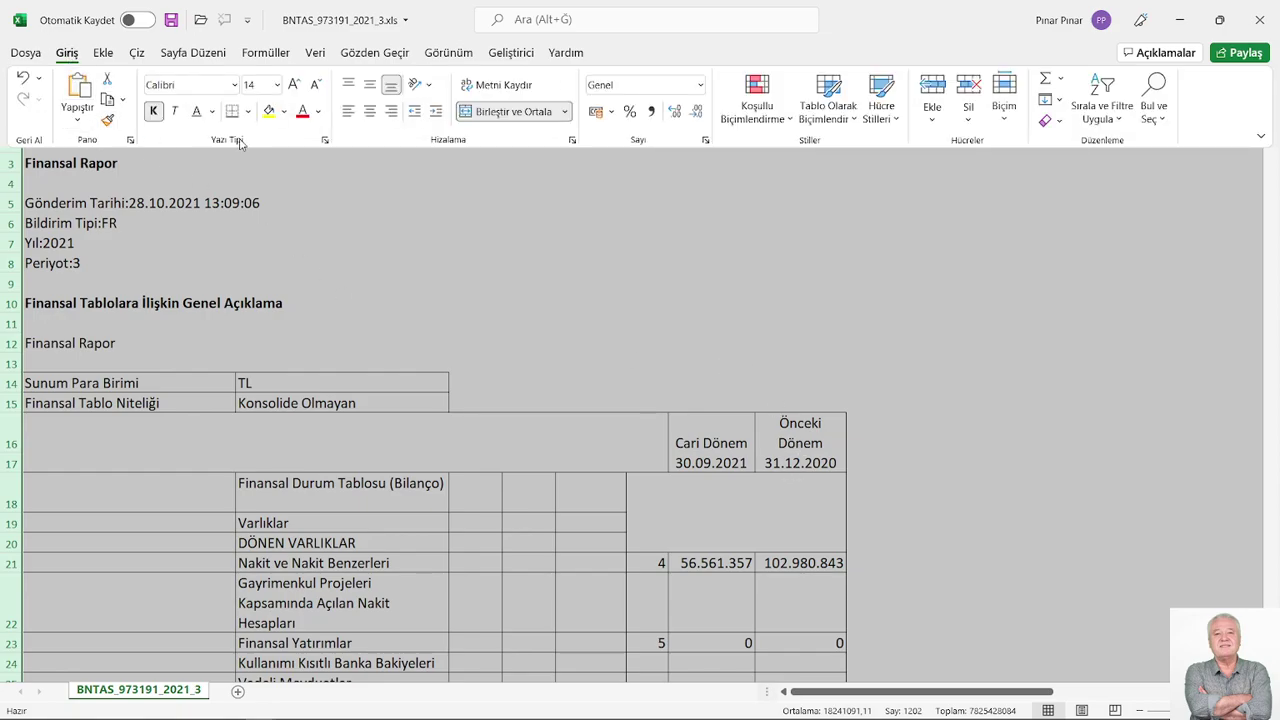
left_click(278, 85)
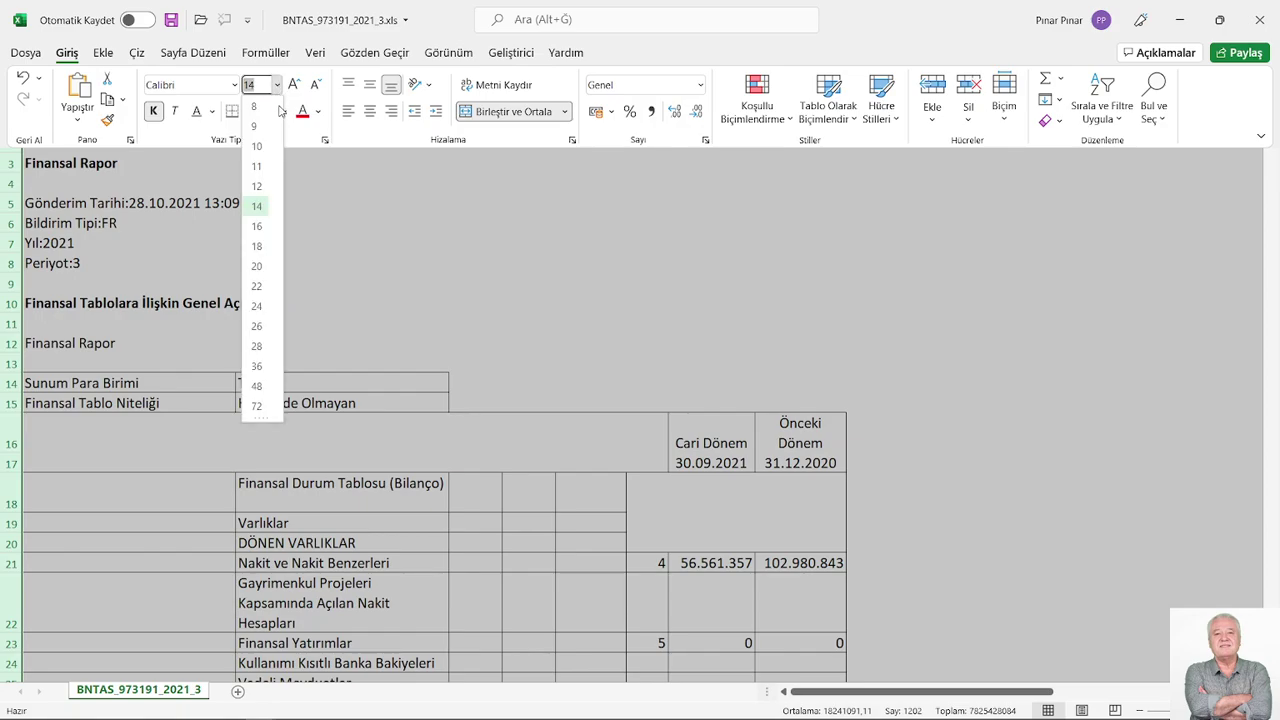
left_click(257, 226)
scroll(1083, 400, "down", 4)
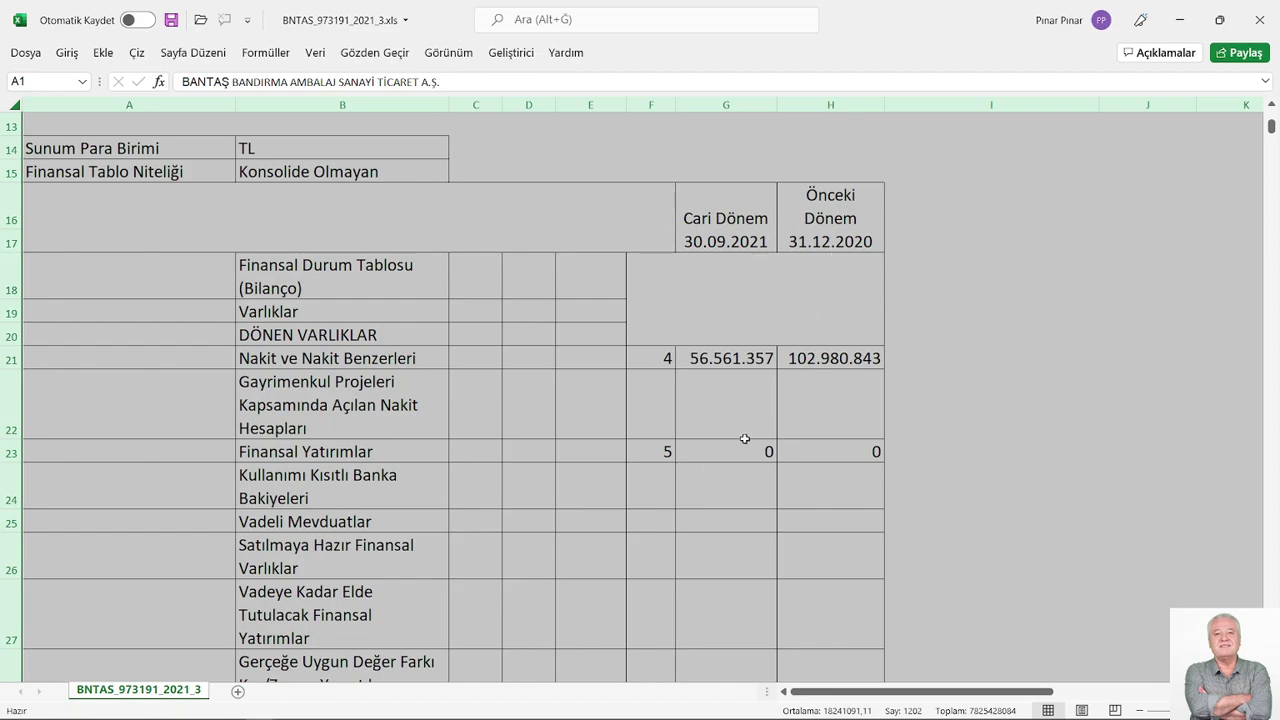
Switch back to the BNTAS 2021 3.Ç VİDEO.xlsb workbook and review the current and prior period columns on the 3.ÇEYREK sheet
mouse_move(237, 707)
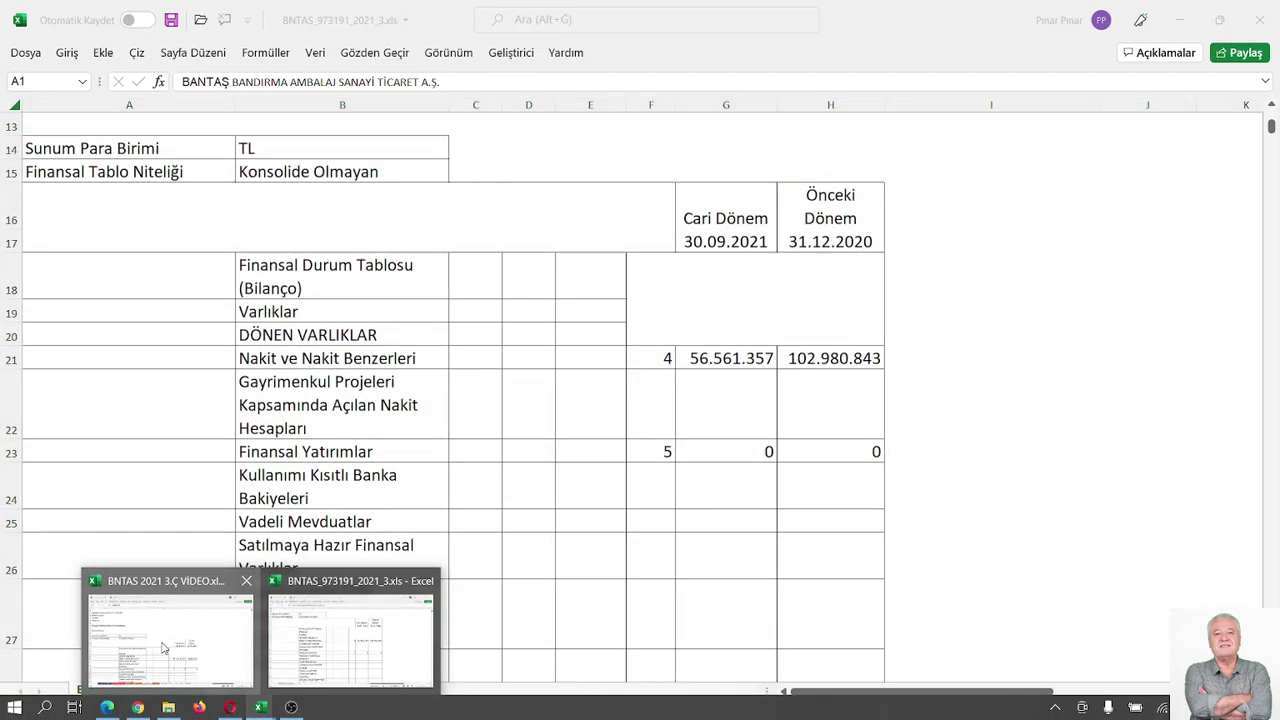
left_click(171, 625)
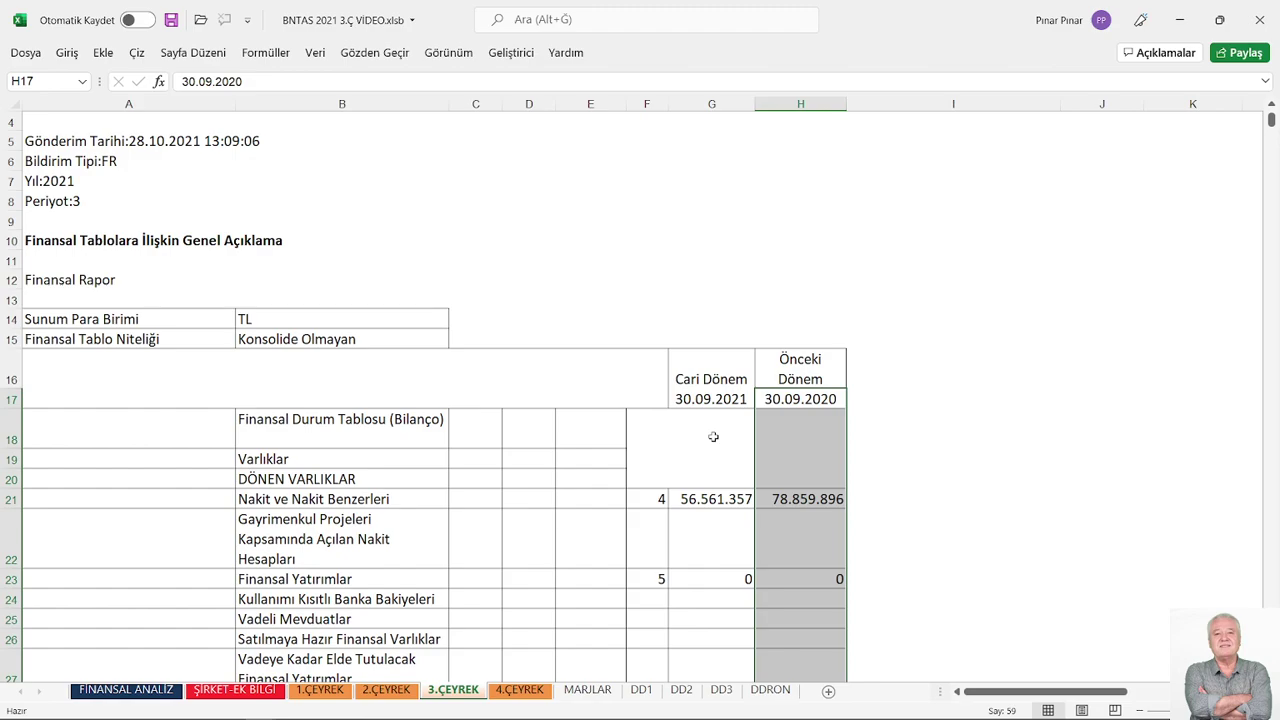
scroll(1070, 433, "down", 2)
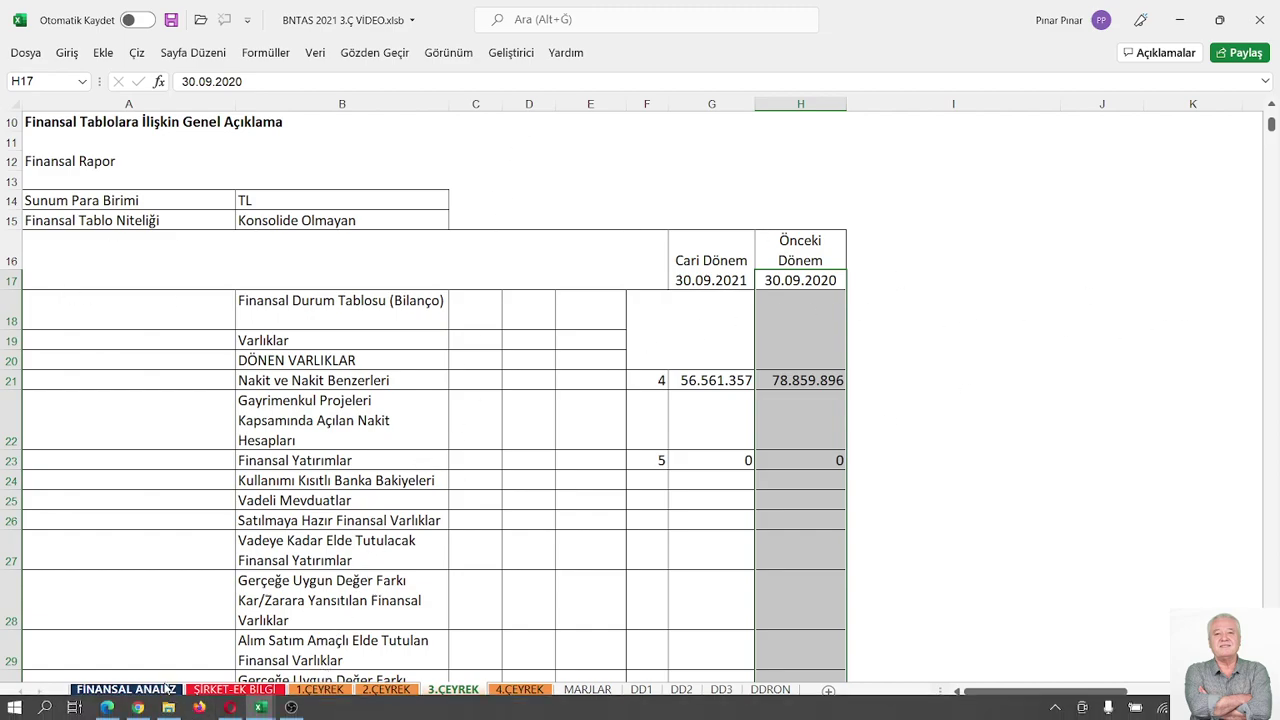
Return to the FİNANSAL ANALİZ sheet and jump from the BNTAS: FON KAYNAK KULLANIMI section to the main menu area
left_click(127, 690)
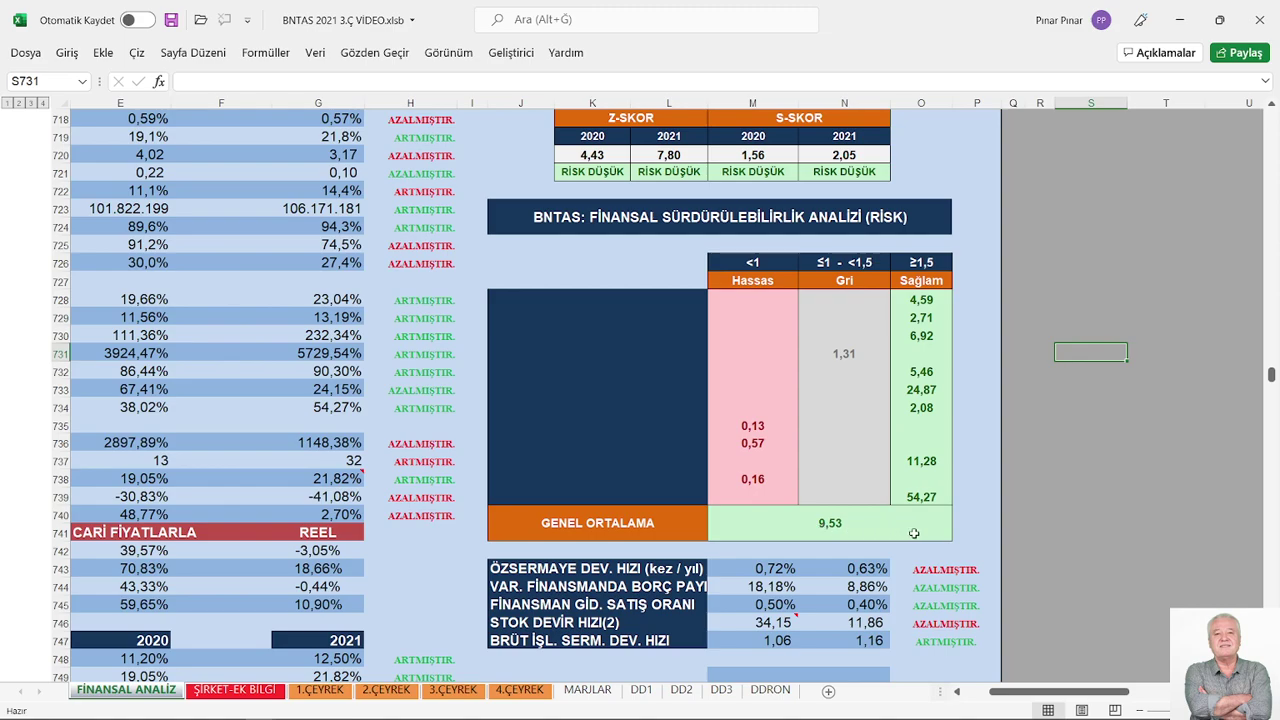
left_click(975, 694)
scroll(395, 375, "down", 8)
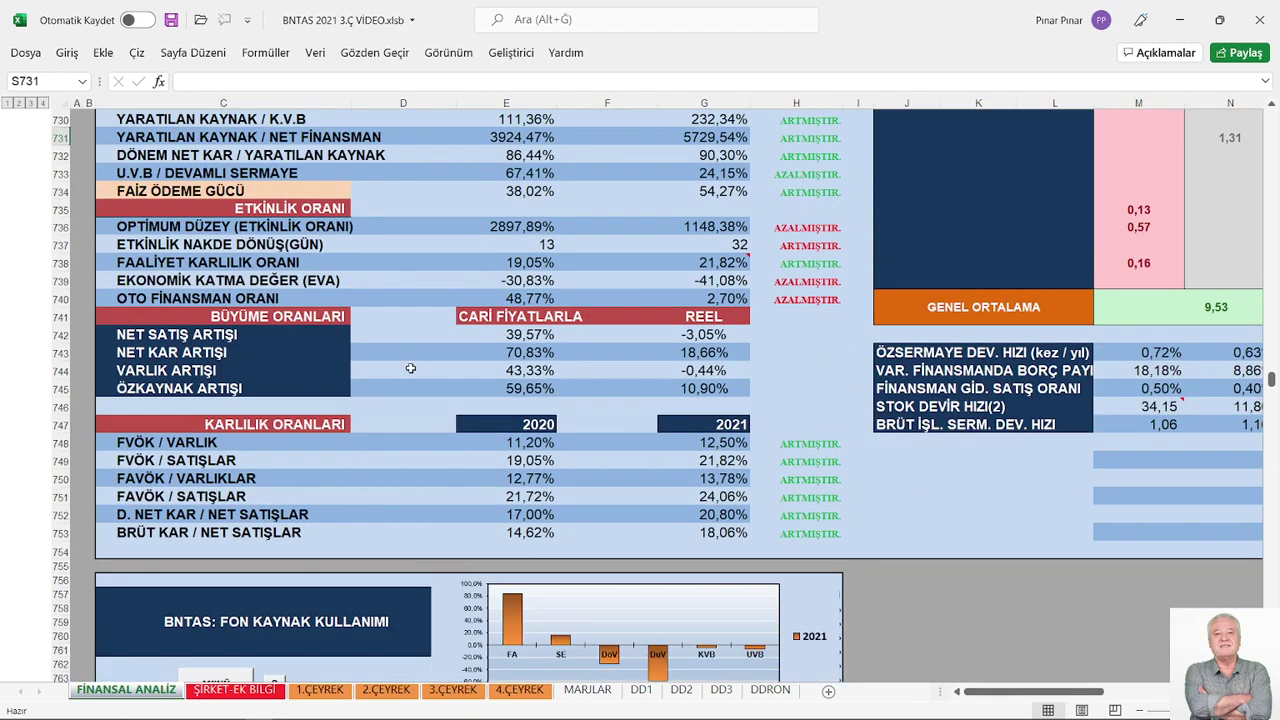
scroll(393, 388, "down", 2)
left_click(216, 358)
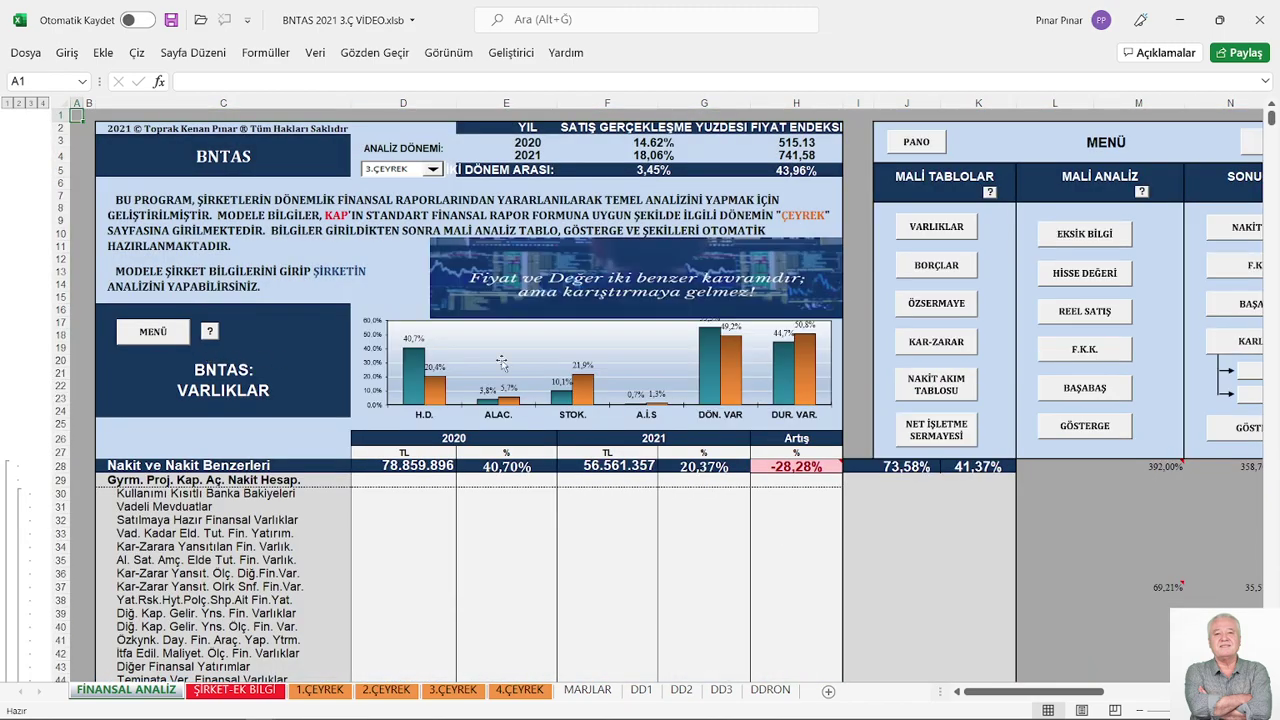
Examine the current asset rows of the VARLIKLAR table from Nakit ve Nakit Benzerleri to TOPLAM DÖNEN VARLIKLAR, including their percentage shares and changes
scroll(628, 362, "down", 4)
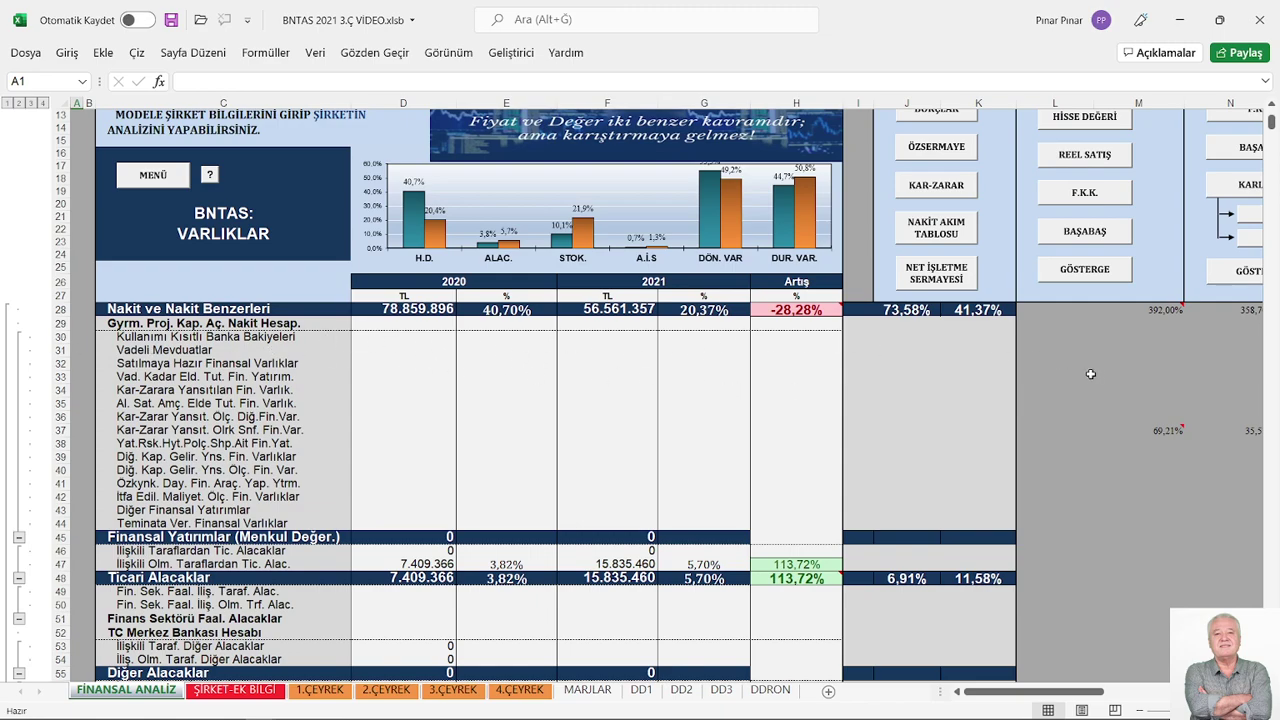
scroll(1091, 374, "down", 1)
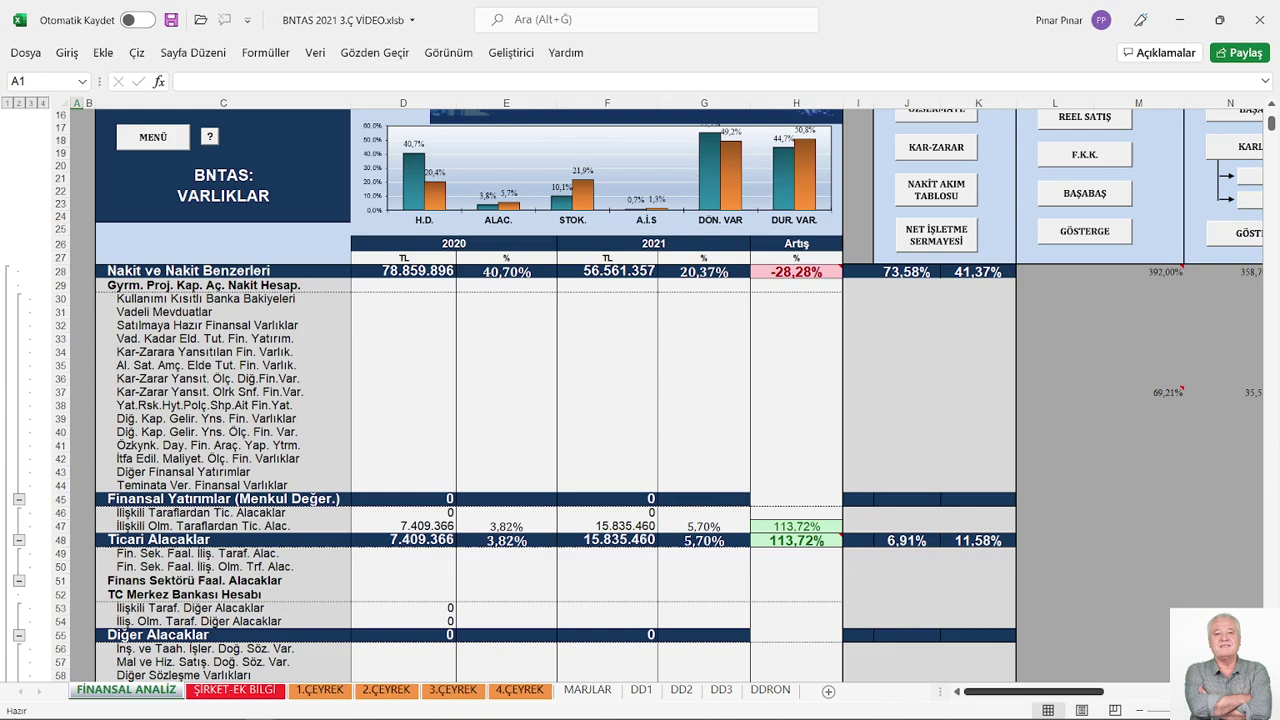
scroll(1176, 524, "right", 2)
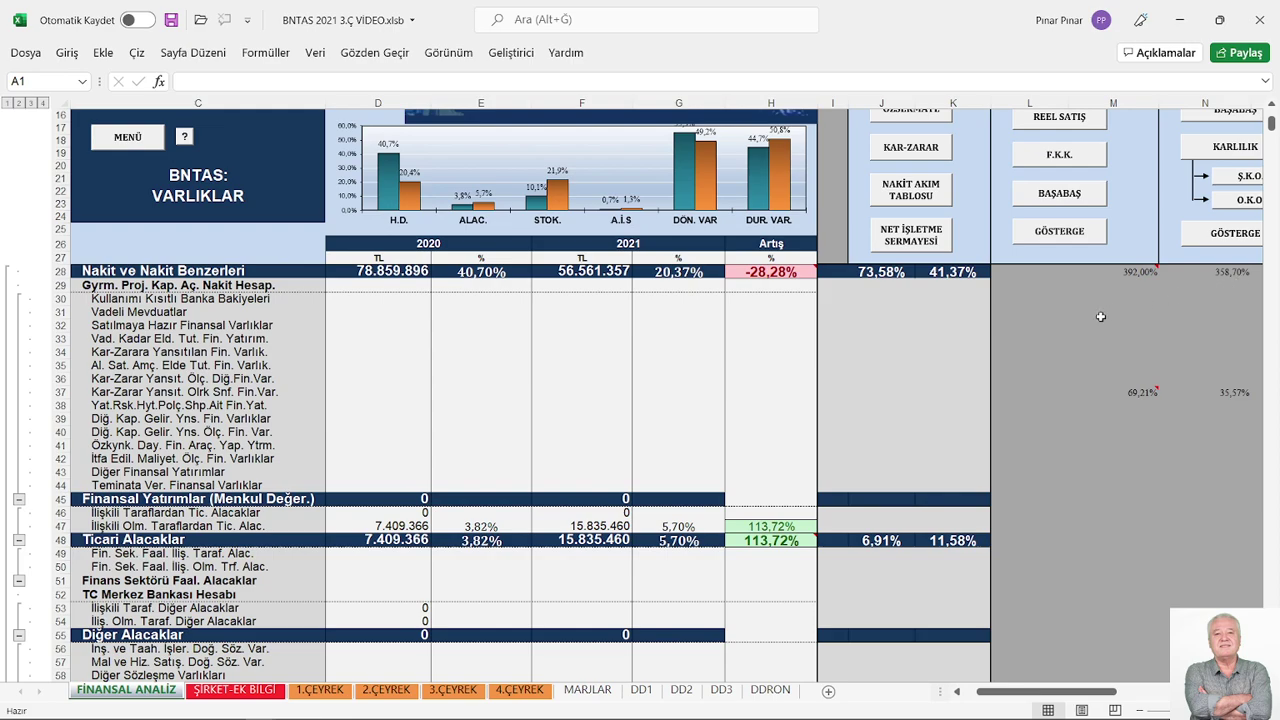
scroll(1100, 316, "down", 3)
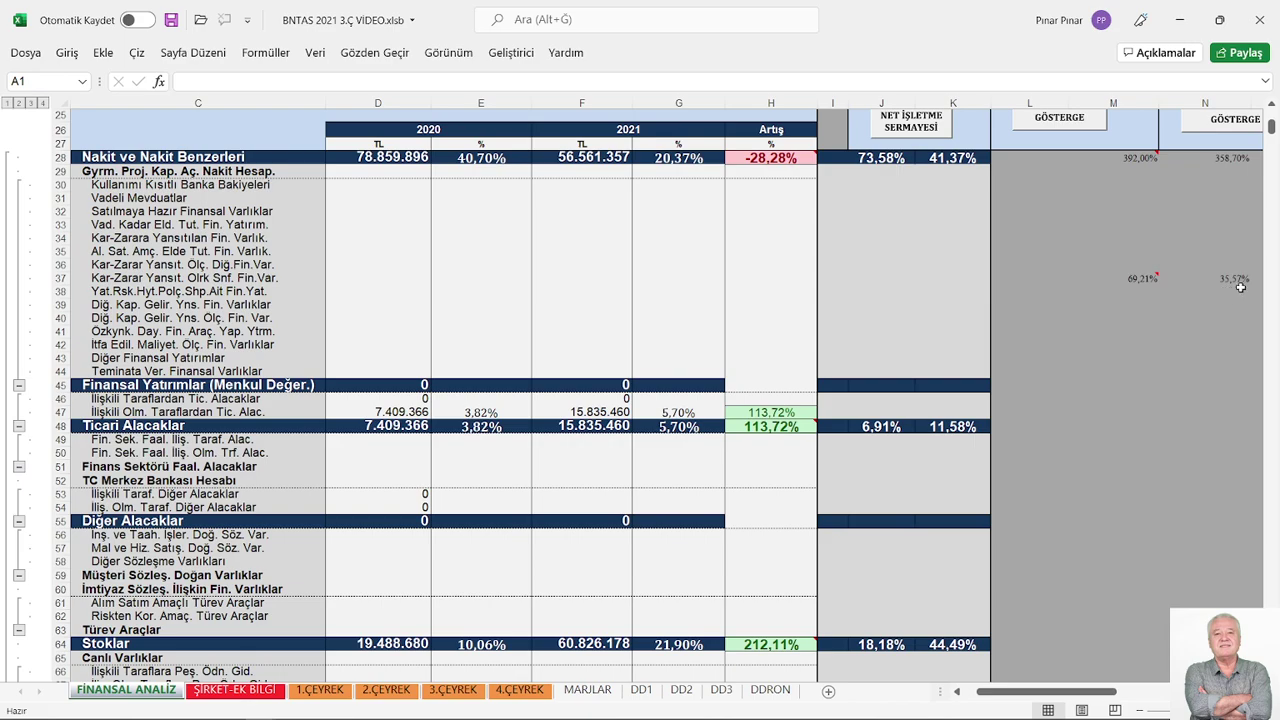
scroll(1103, 289, "down", 2)
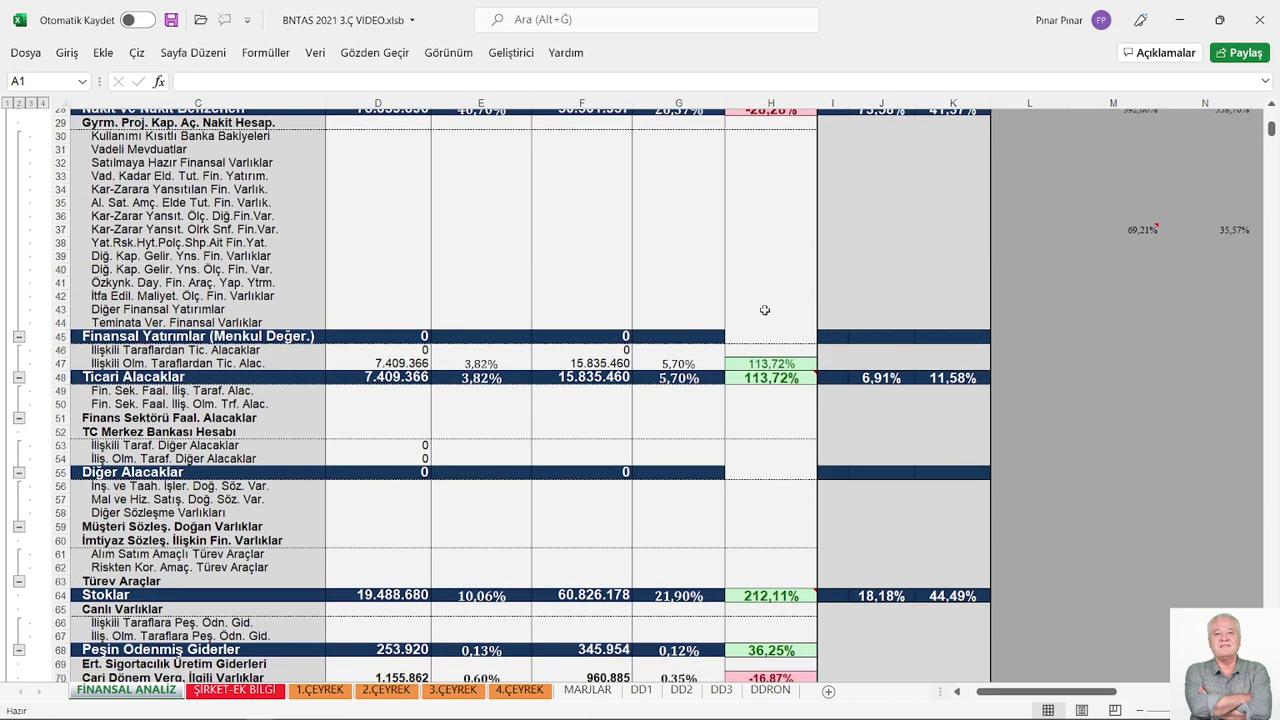
scroll(553, 311, "down", 2)
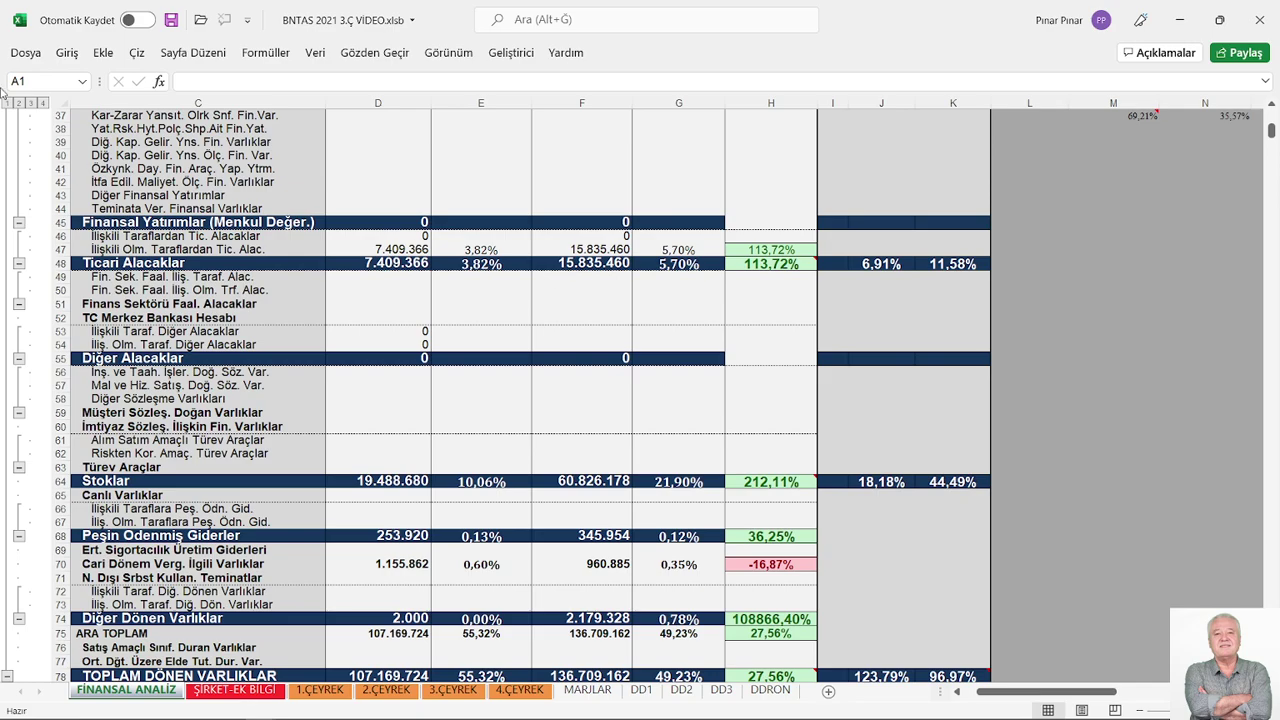
left_click(245, 127)
scroll(900, 290, "down", 6)
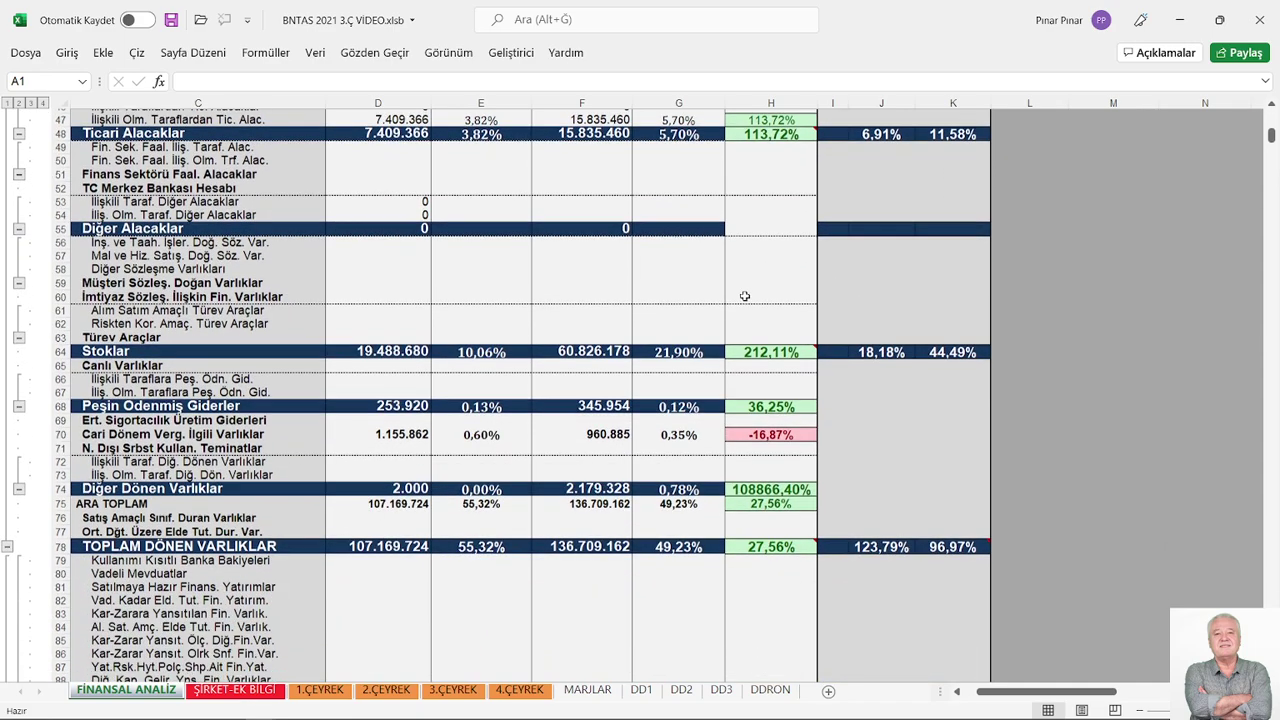
scroll(615, 284, "down", 1)
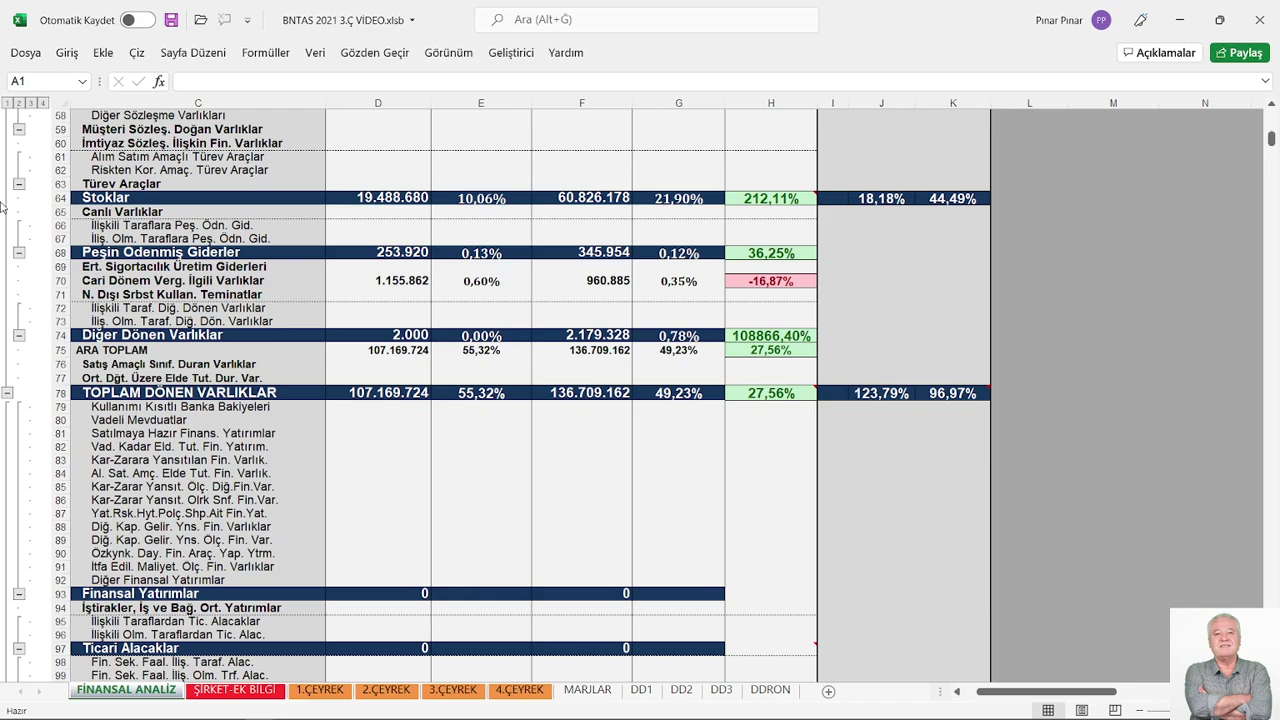
scroll(362, 326, "down", 2)
scroll(362, 326, "down", 2)
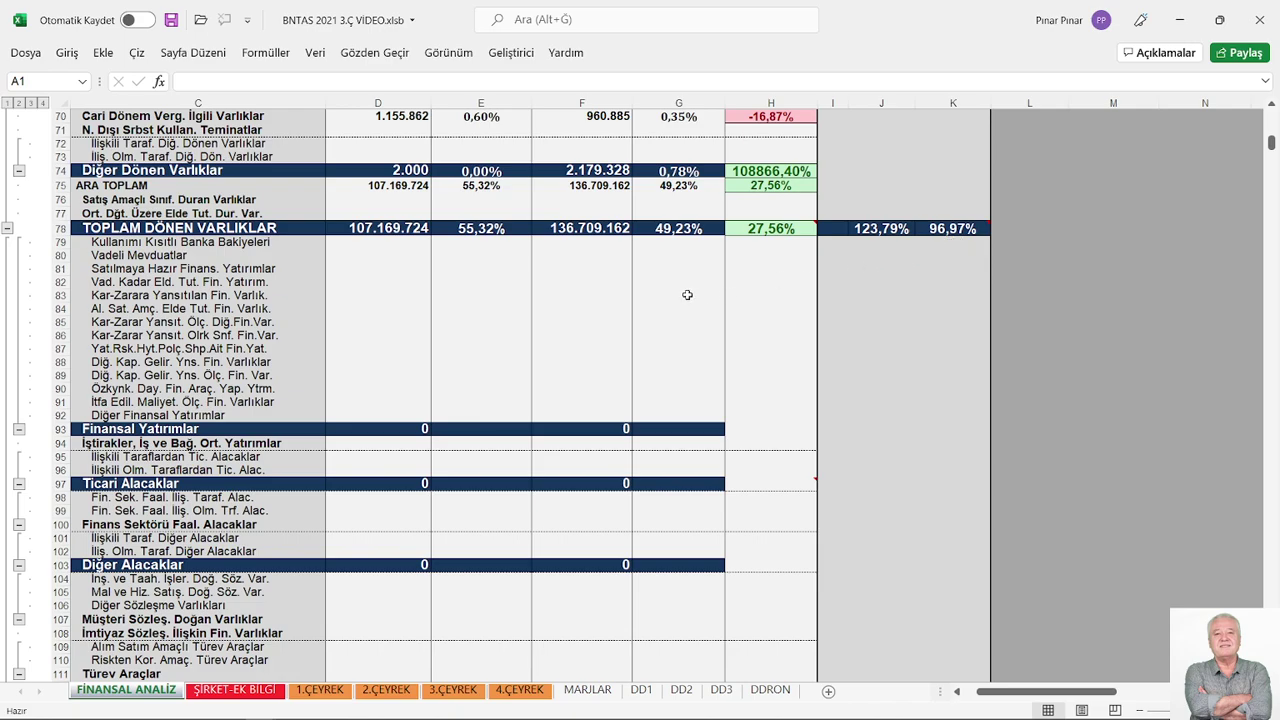
scroll(687, 293, "up", 2)
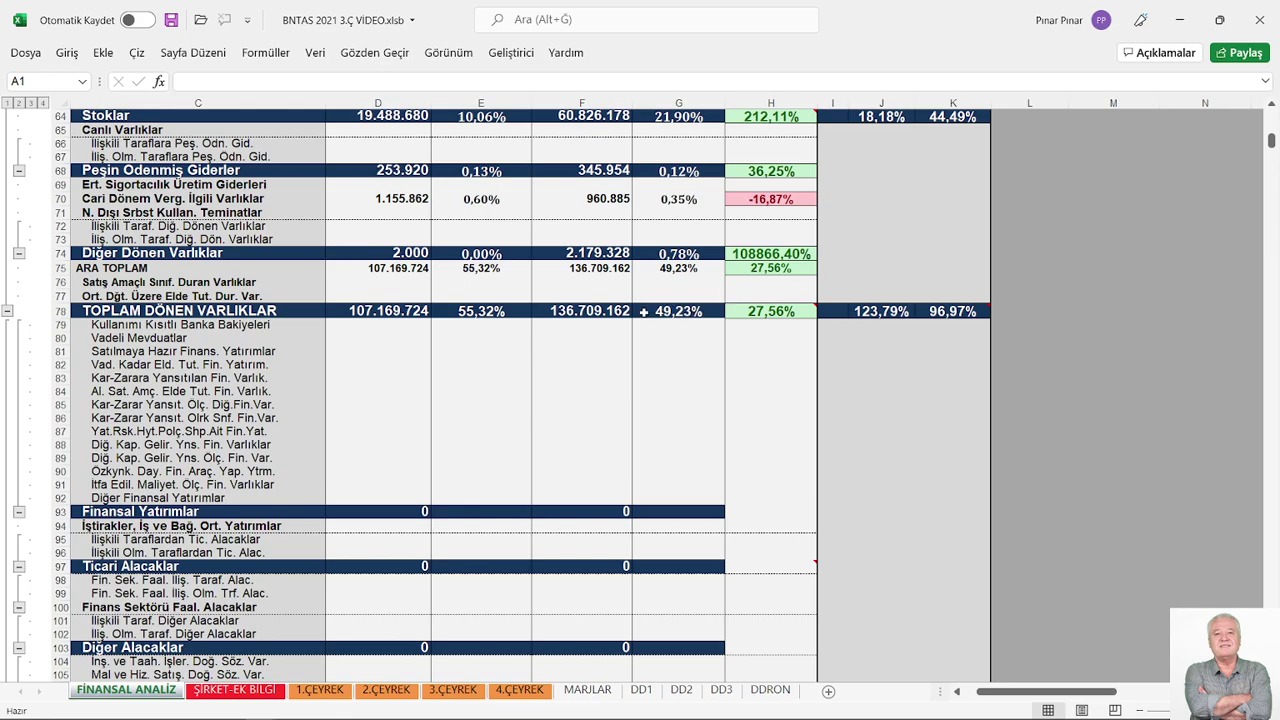
scroll(601, 309, "up", 1)
scroll(601, 309, "up", 2)
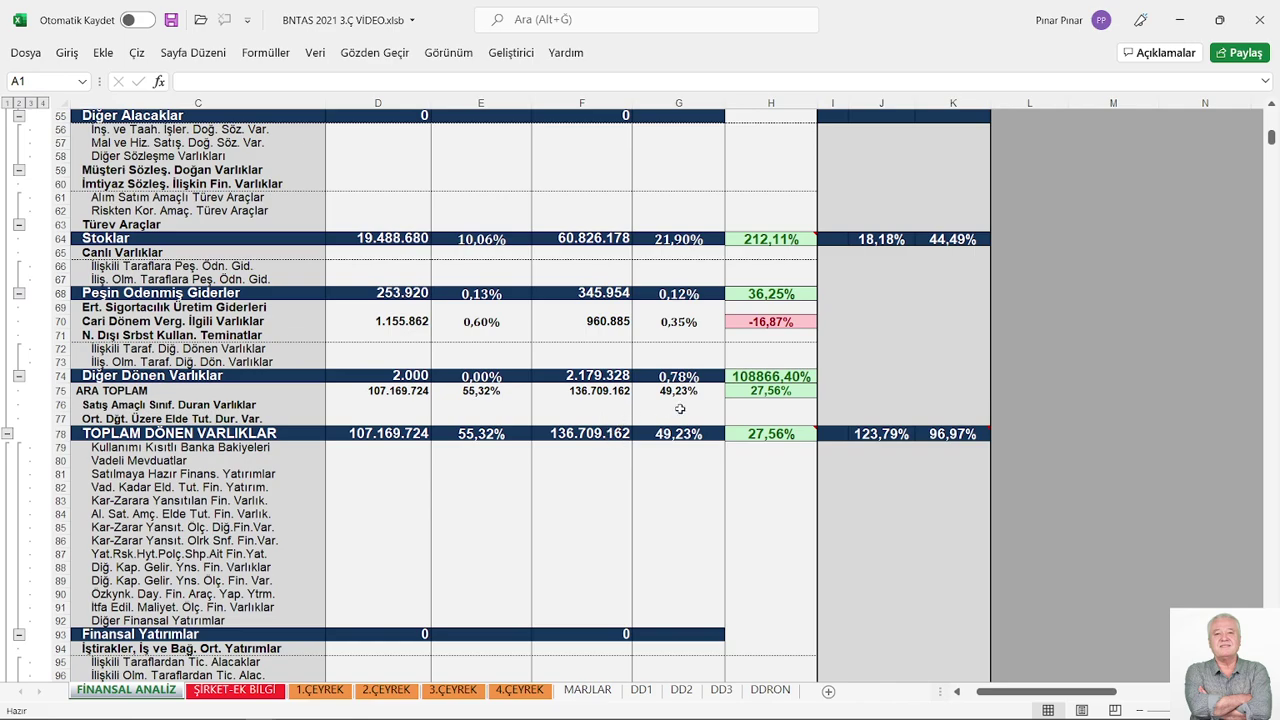
scroll(679, 409, "up", 12)
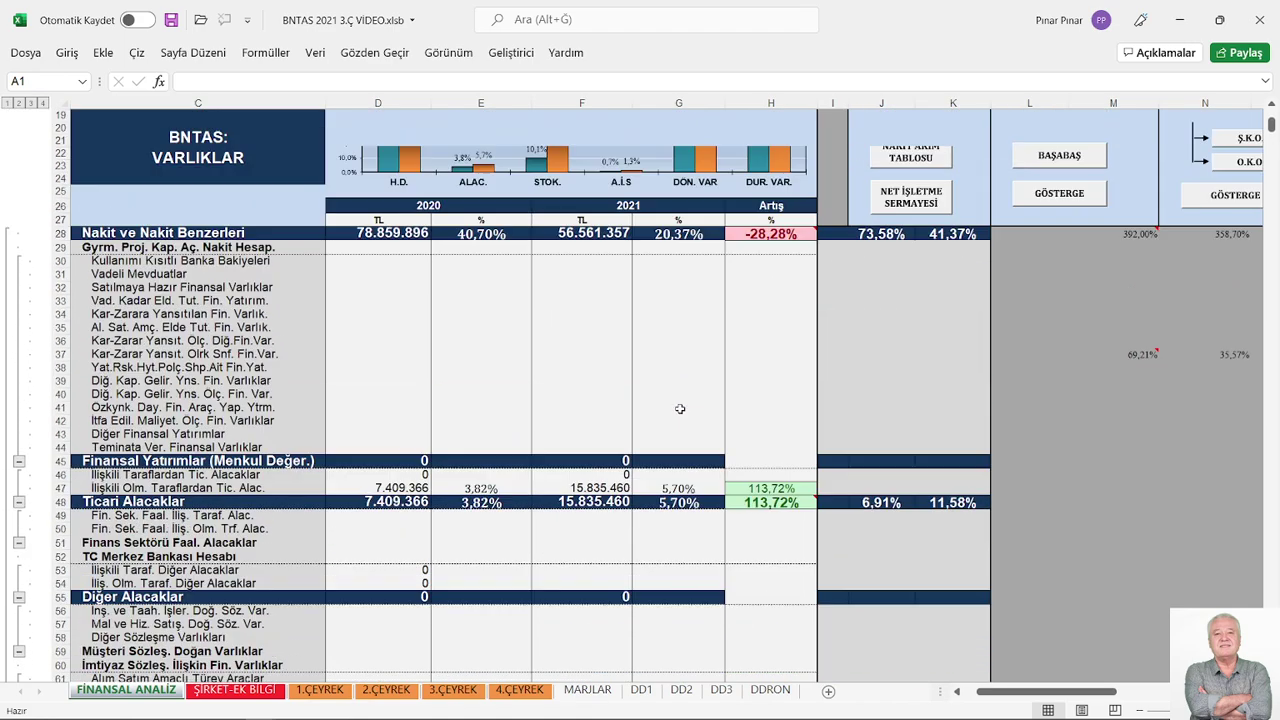
scroll(679, 409, "up", 1)
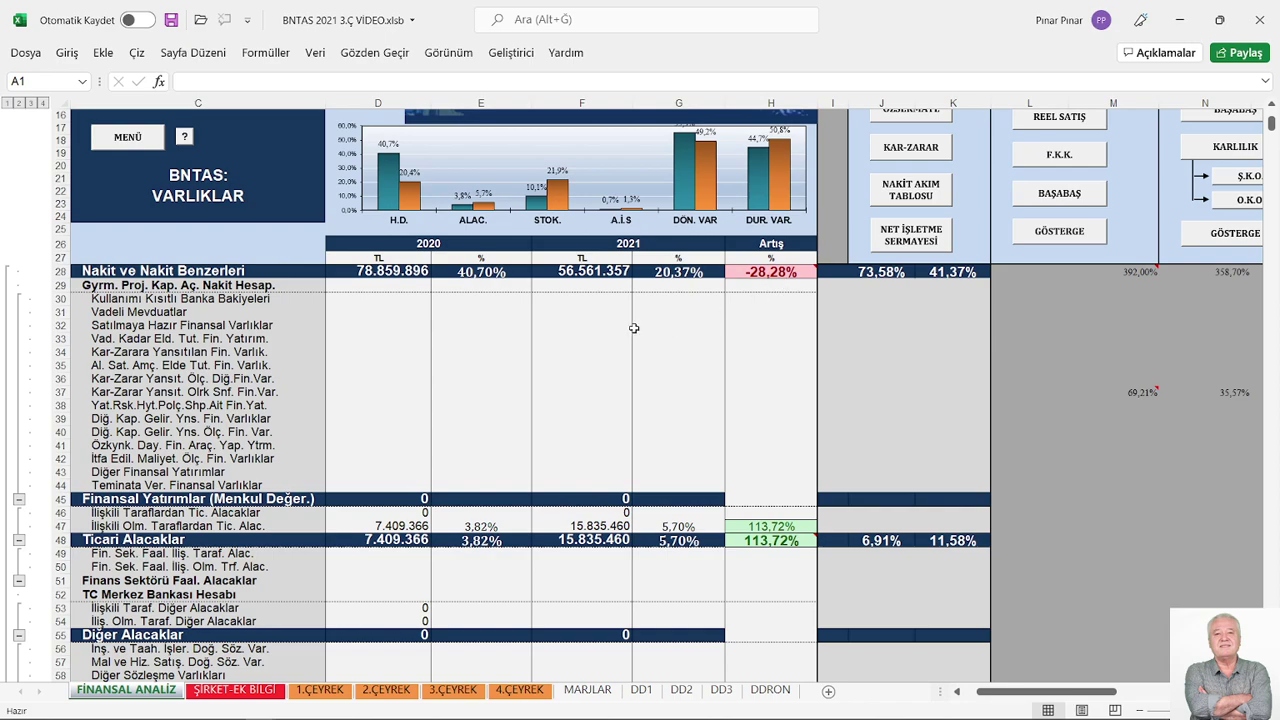
Examine the fixed asset rows and TOPLAM AKTİFLER in the VARLIKLAR table, comparing them with the current asset rows
scroll(631, 330, "down", 9)
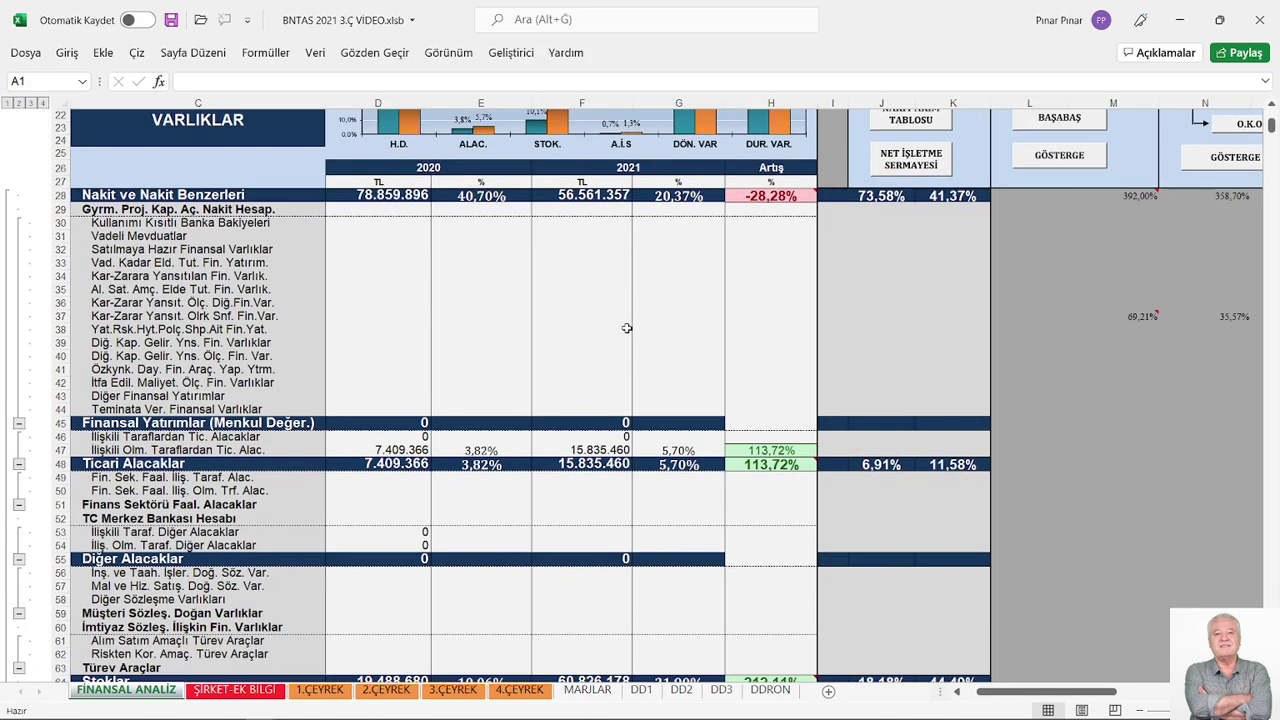
scroll(637, 346, "down", 20)
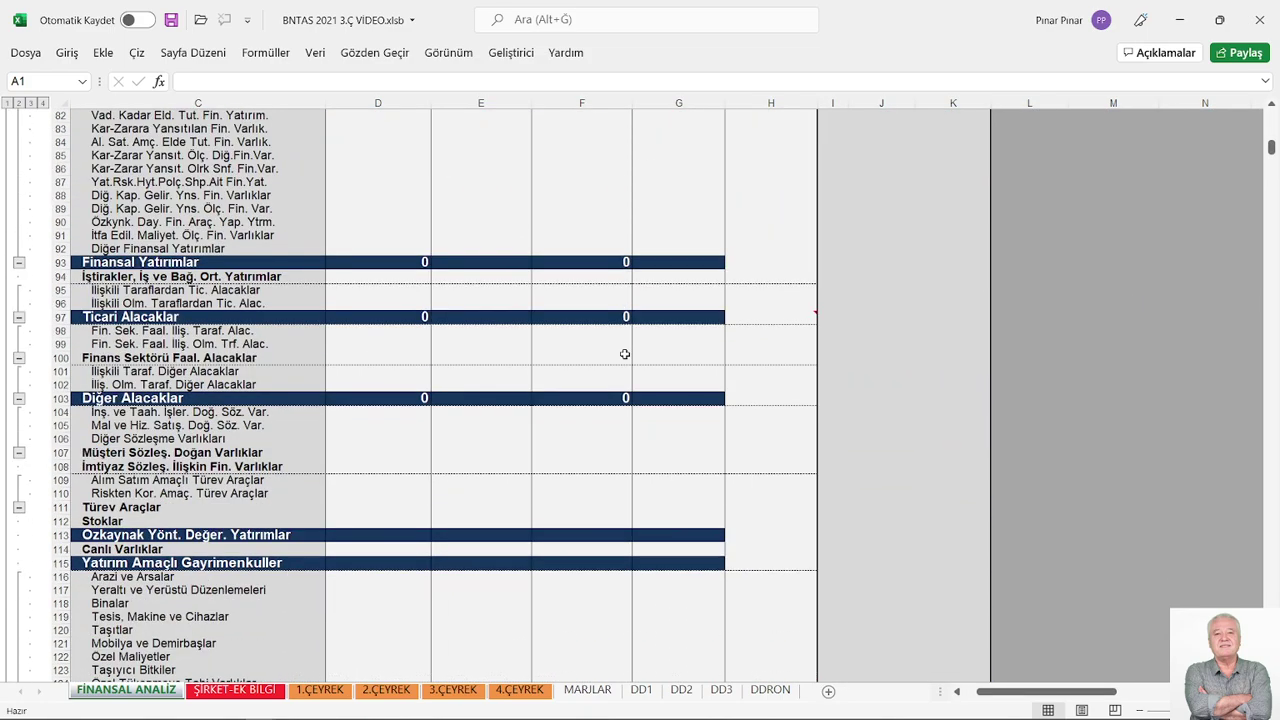
scroll(614, 353, "down", 7)
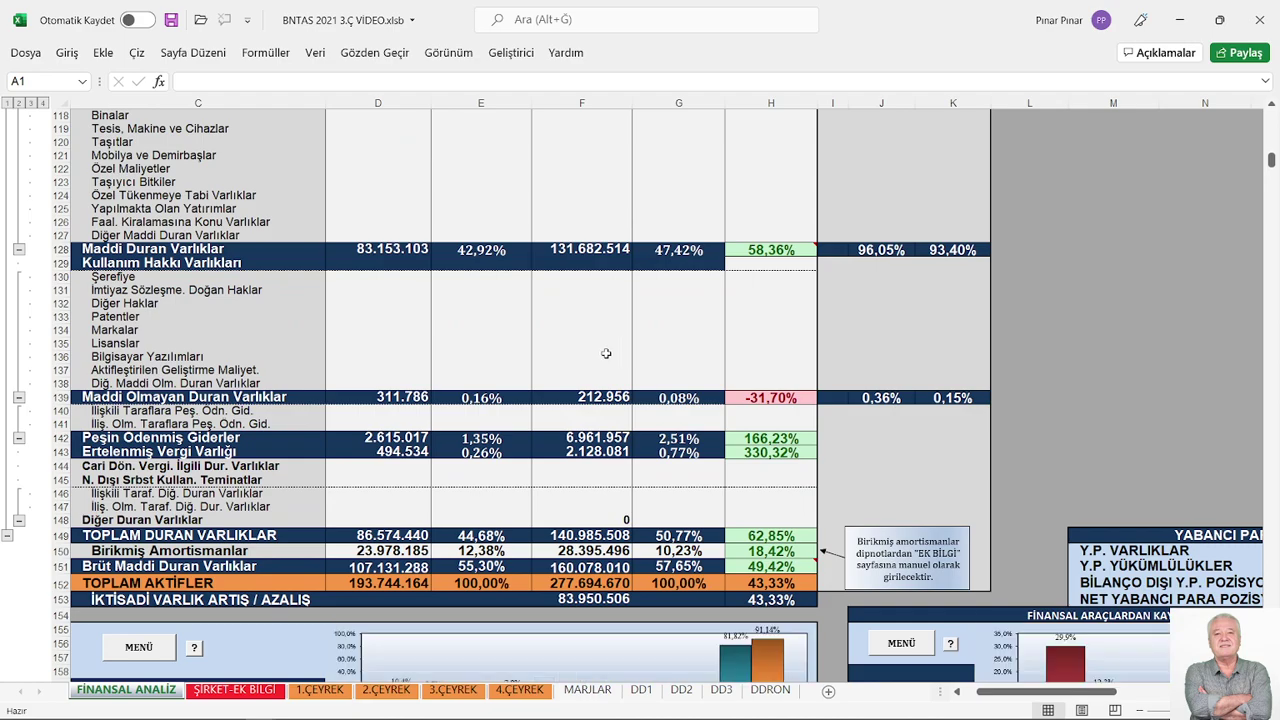
scroll(575, 355, "up", 1)
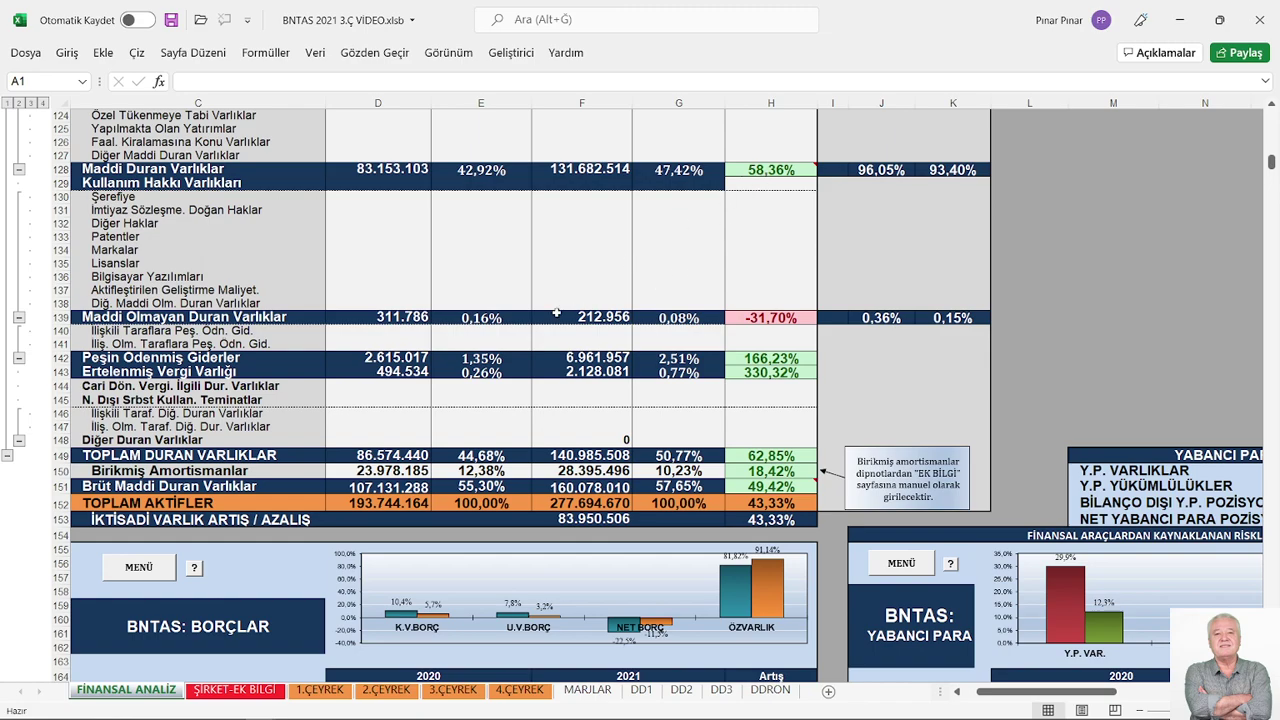
scroll(582, 309, "down", 6)
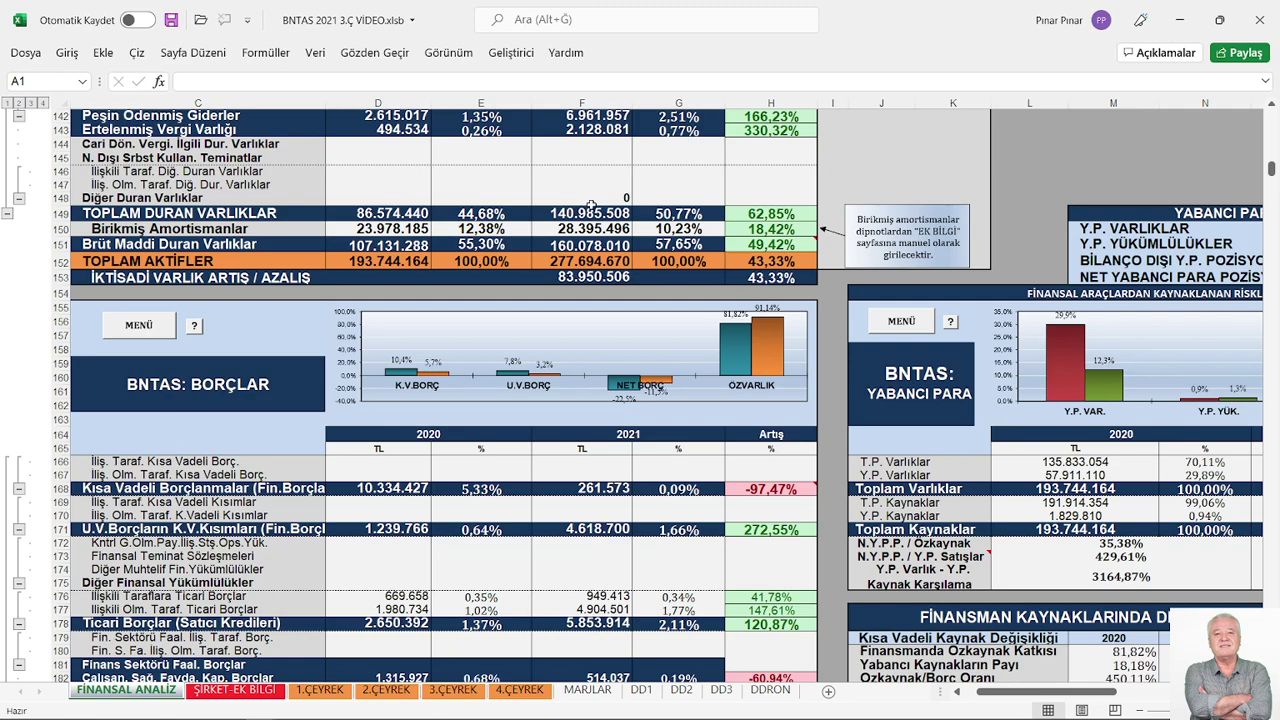
scroll(582, 212, "up", 20)
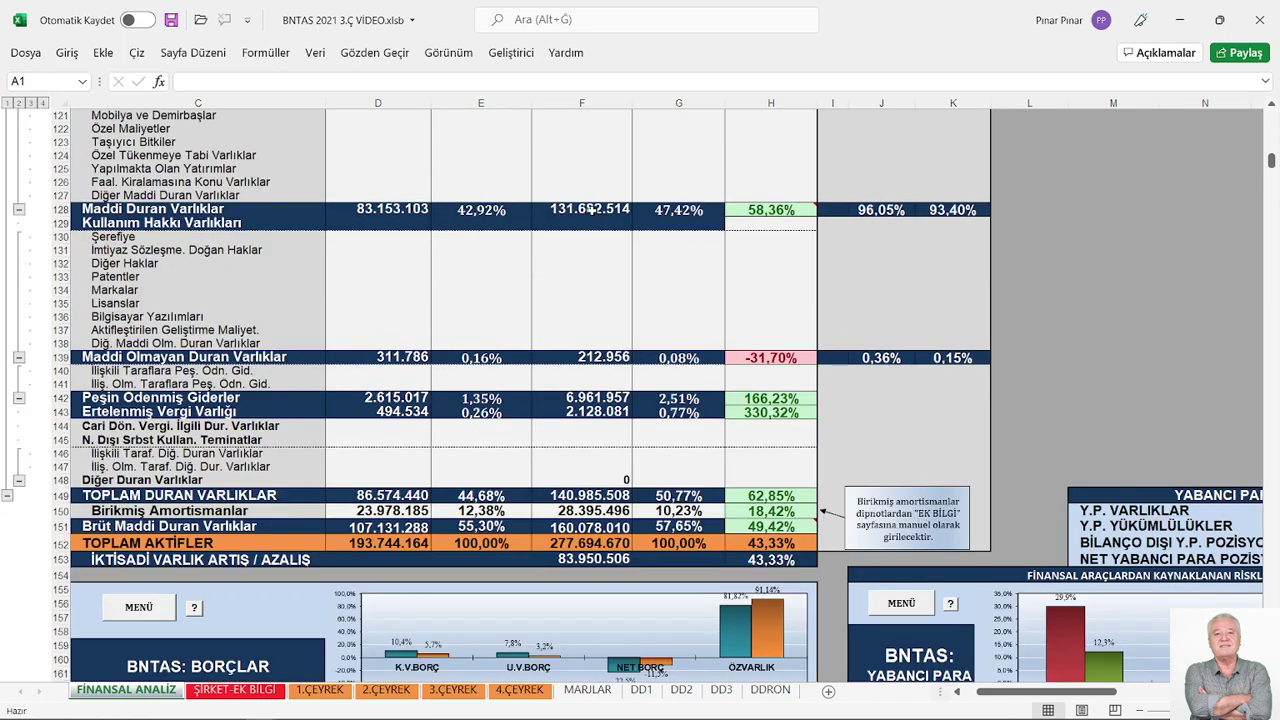
scroll(615, 211, "up", 13)
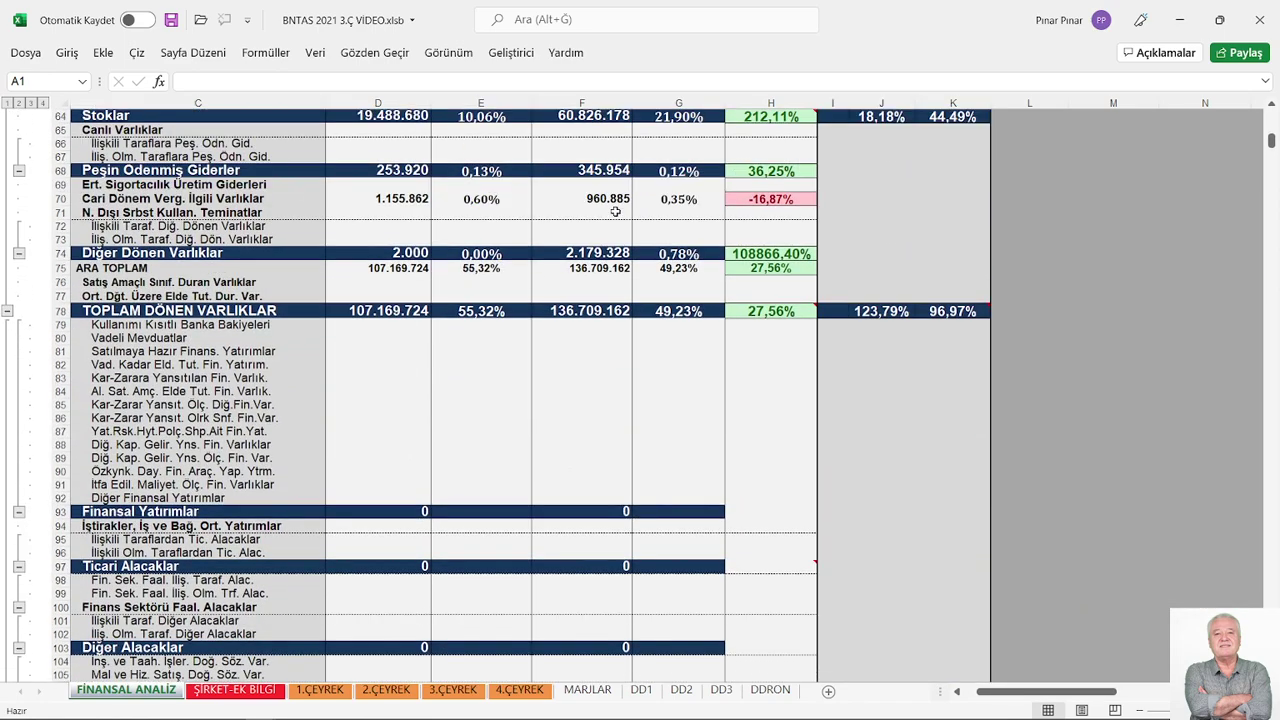
scroll(615, 211, "up", 9)
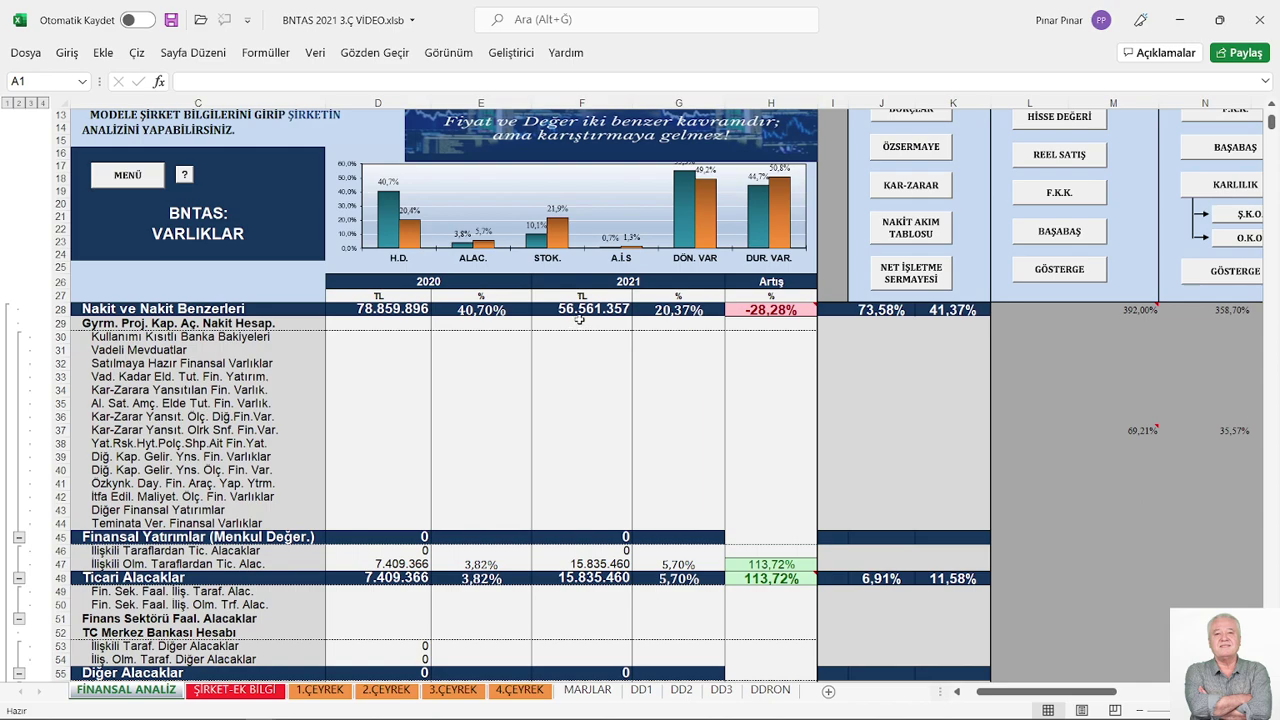
scroll(580, 318, "down", 19)
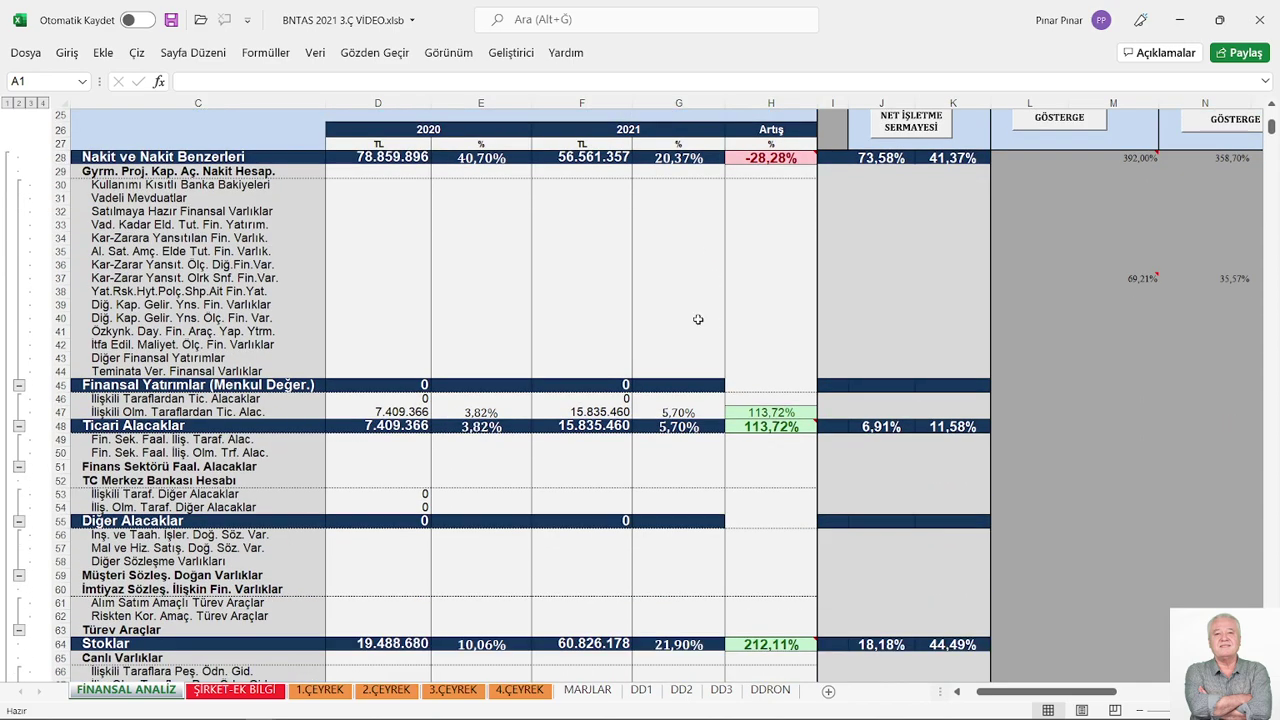
scroll(423, 361, "down", 10)
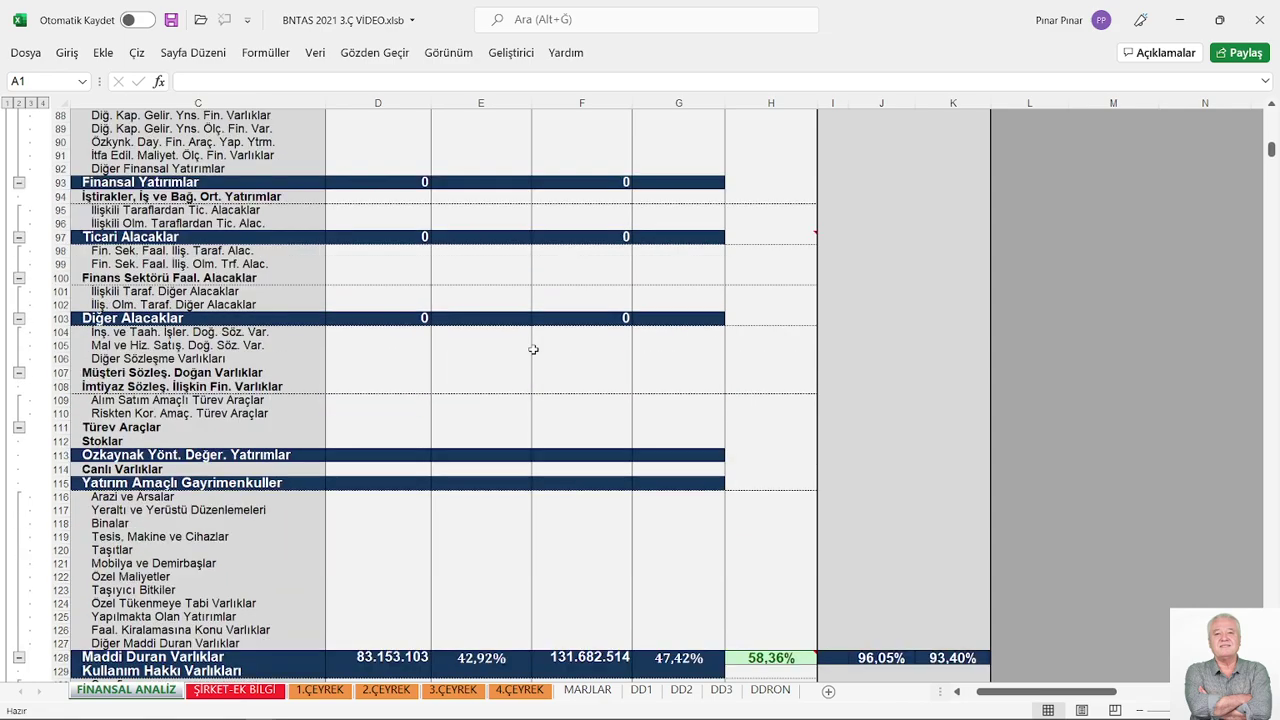
Examine the remaining fixed asset rows from Maddi Duran Varlıklar to TOPLAM AKTİFLER and İKTİSADİ VARLIK ARTIŞ / AZALIŞ, including their percentage changes
scroll(533, 349, "down", 7)
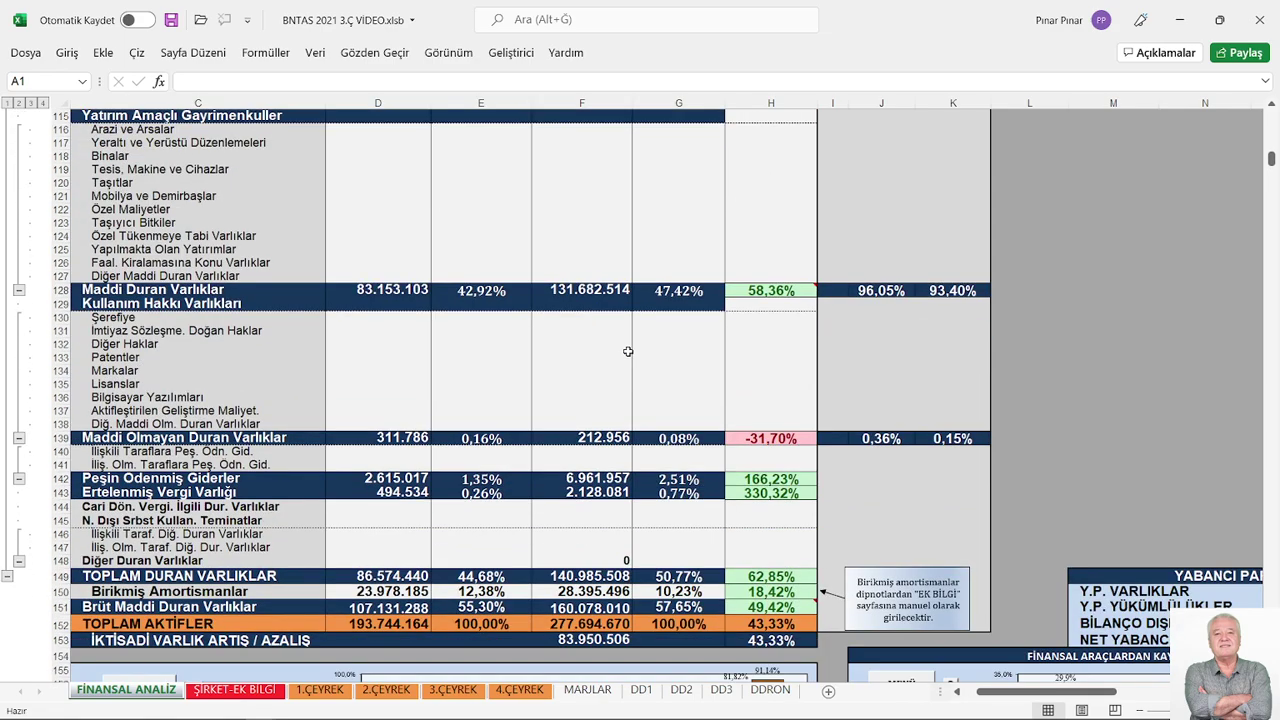
scroll(622, 349, "down", 2)
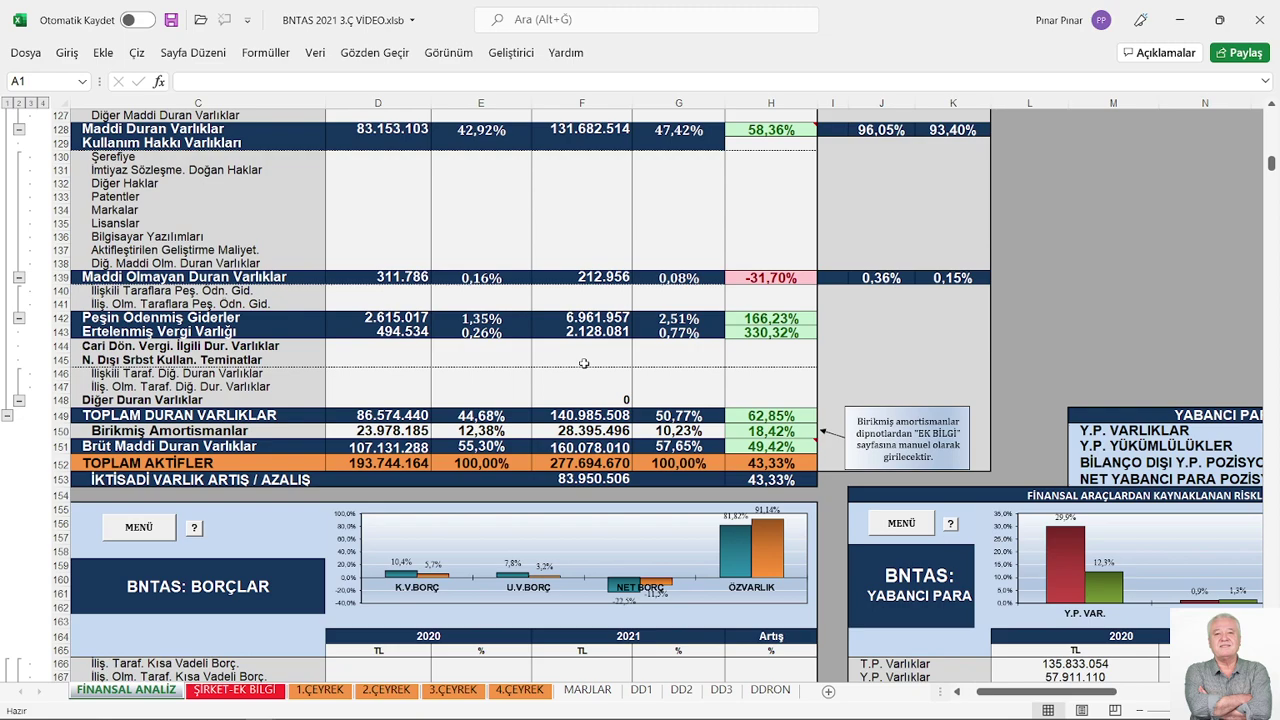
scroll(581, 365, "down", 3)
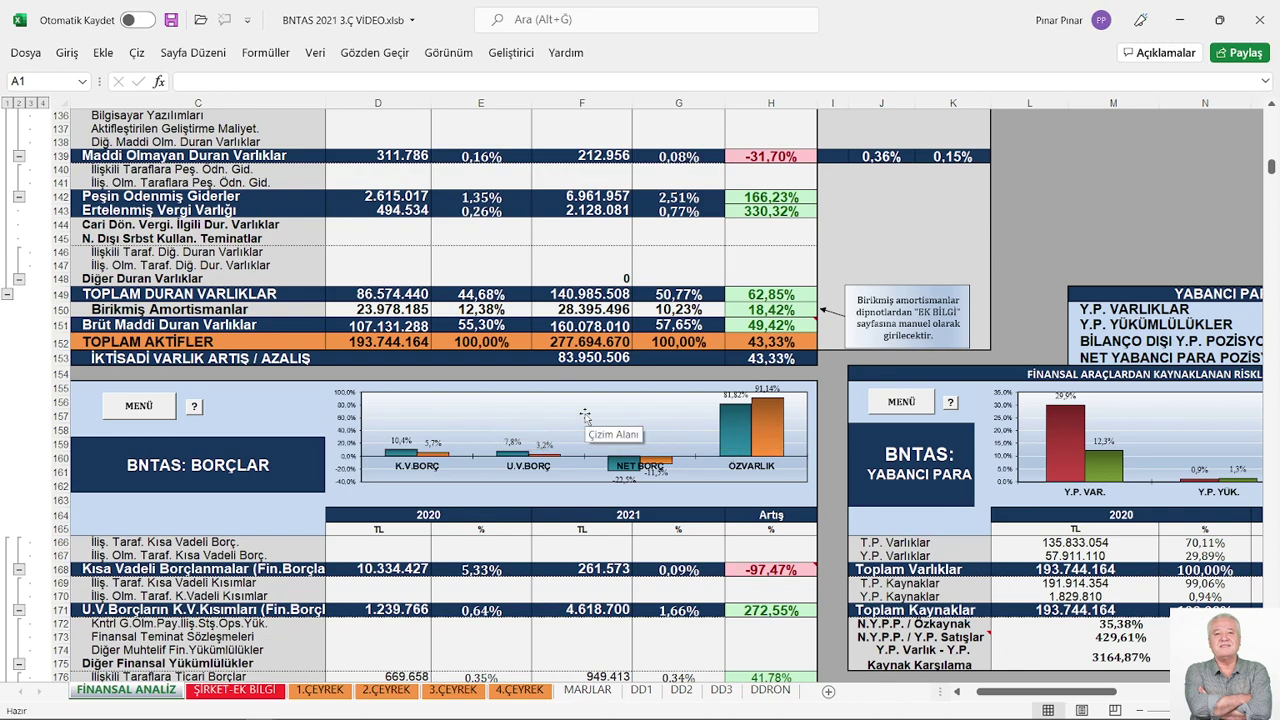
scroll(580, 422, "down", 4)
scroll(551, 398, "down", 1)
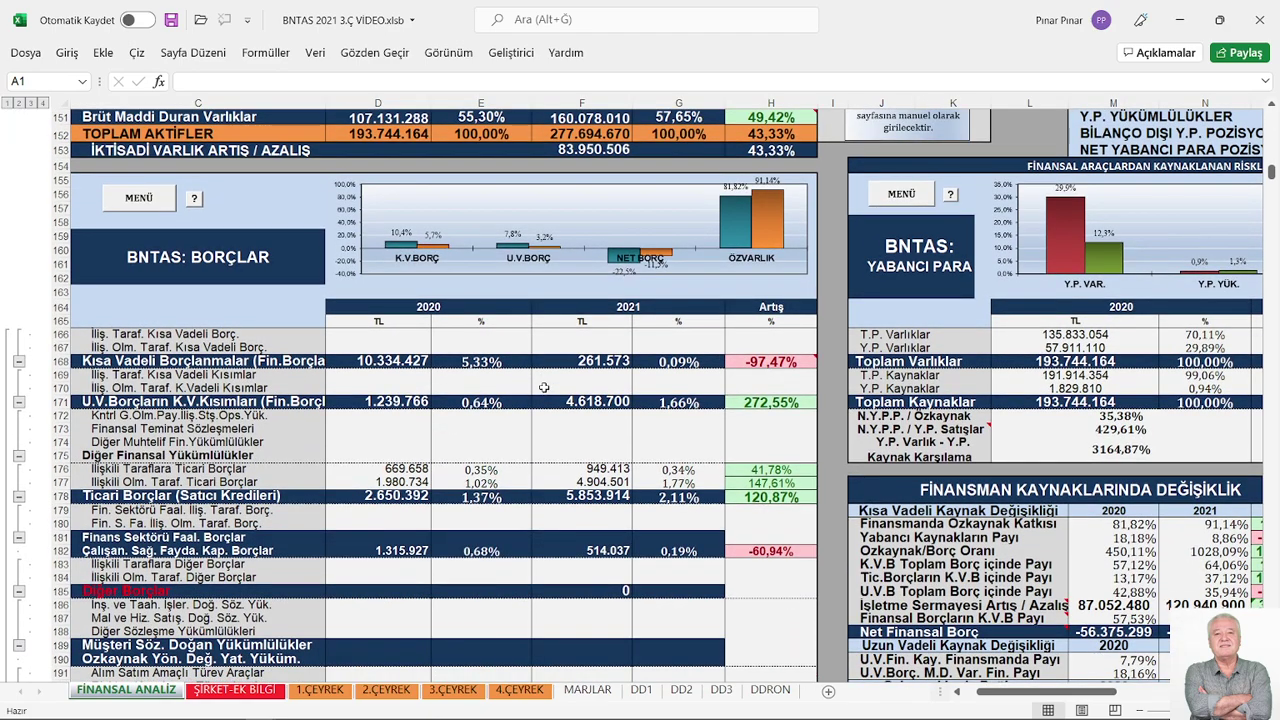
scroll(543, 386, "up", 5)
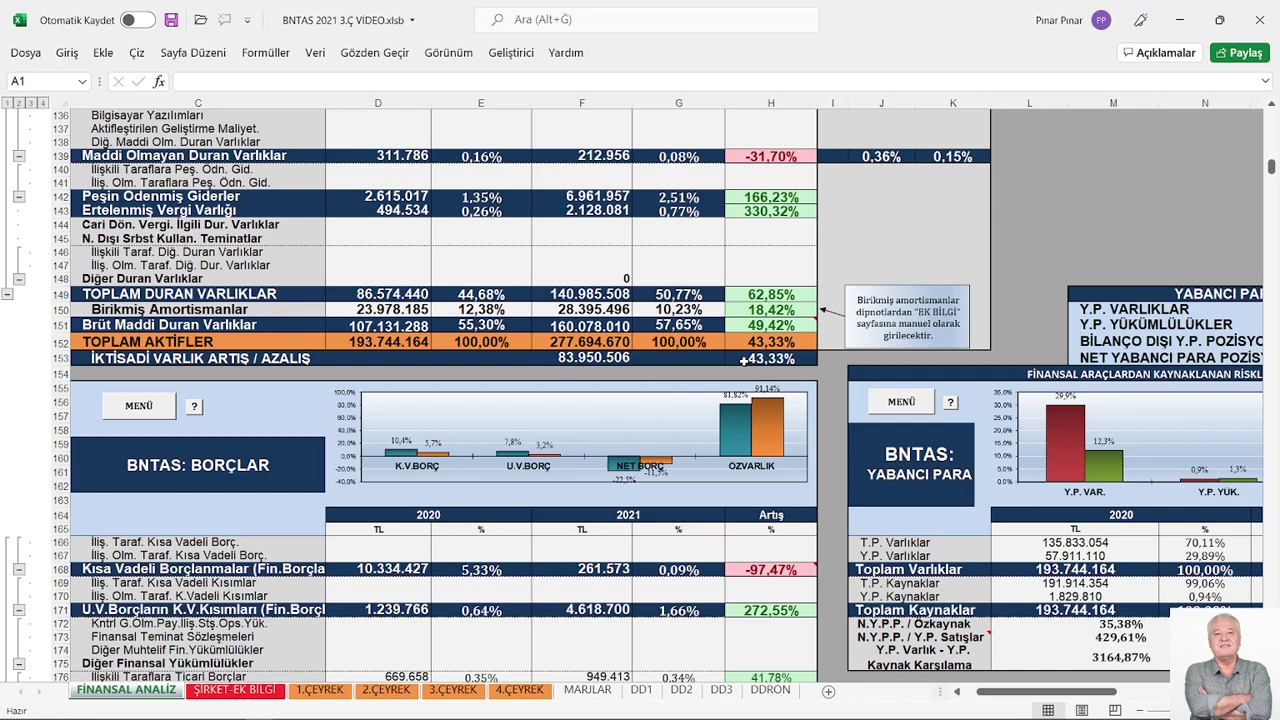
scroll(766, 367, "down", 1)
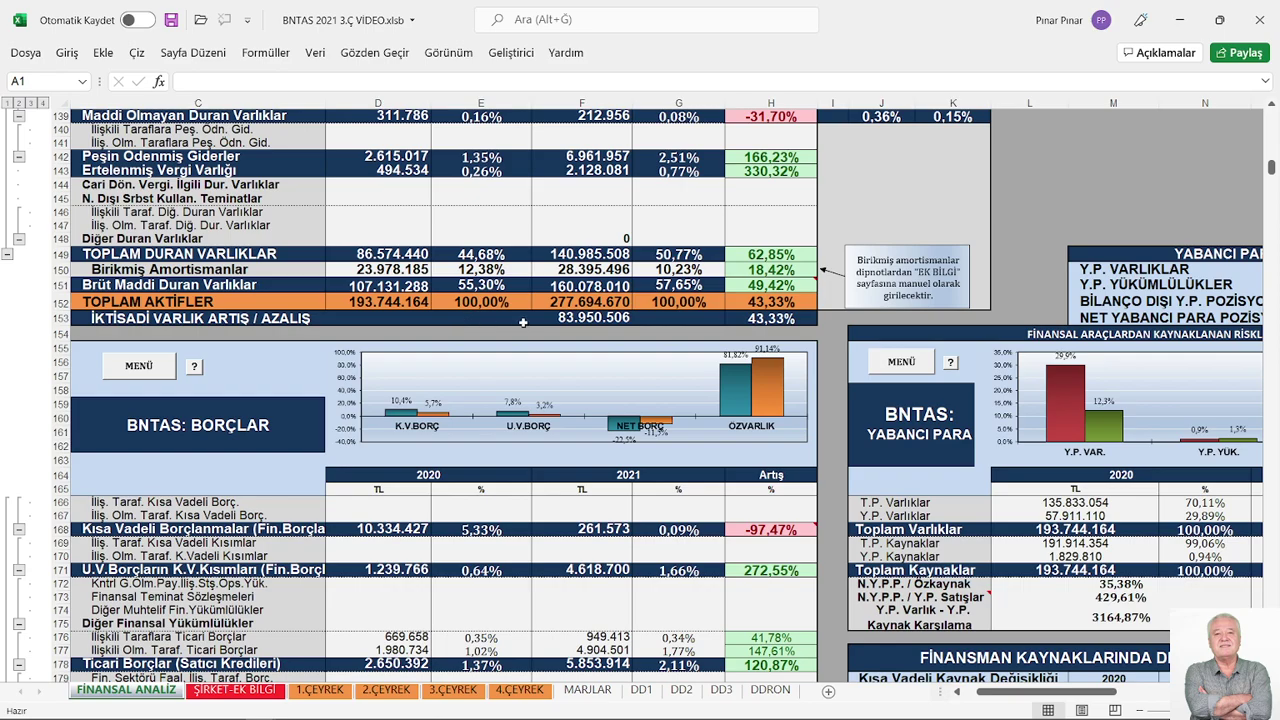
Examine the BNTAS: BORÇLAR chart comparing short-term debt, long-term debt, net debt and equity shares for 2020 and 2021
scroll(523, 322, "down", 6)
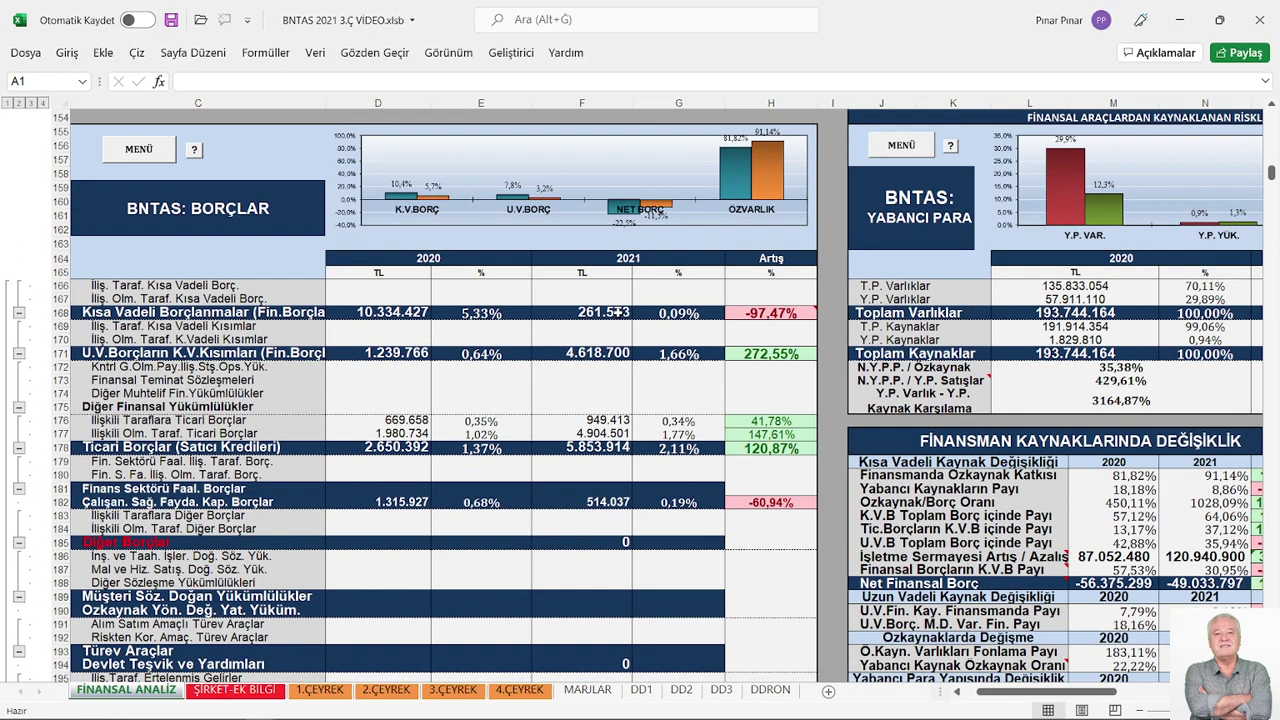
scroll(617, 316, "down", 2)
scroll(594, 330, "up", 3)
scroll(507, 309, "up", 1)
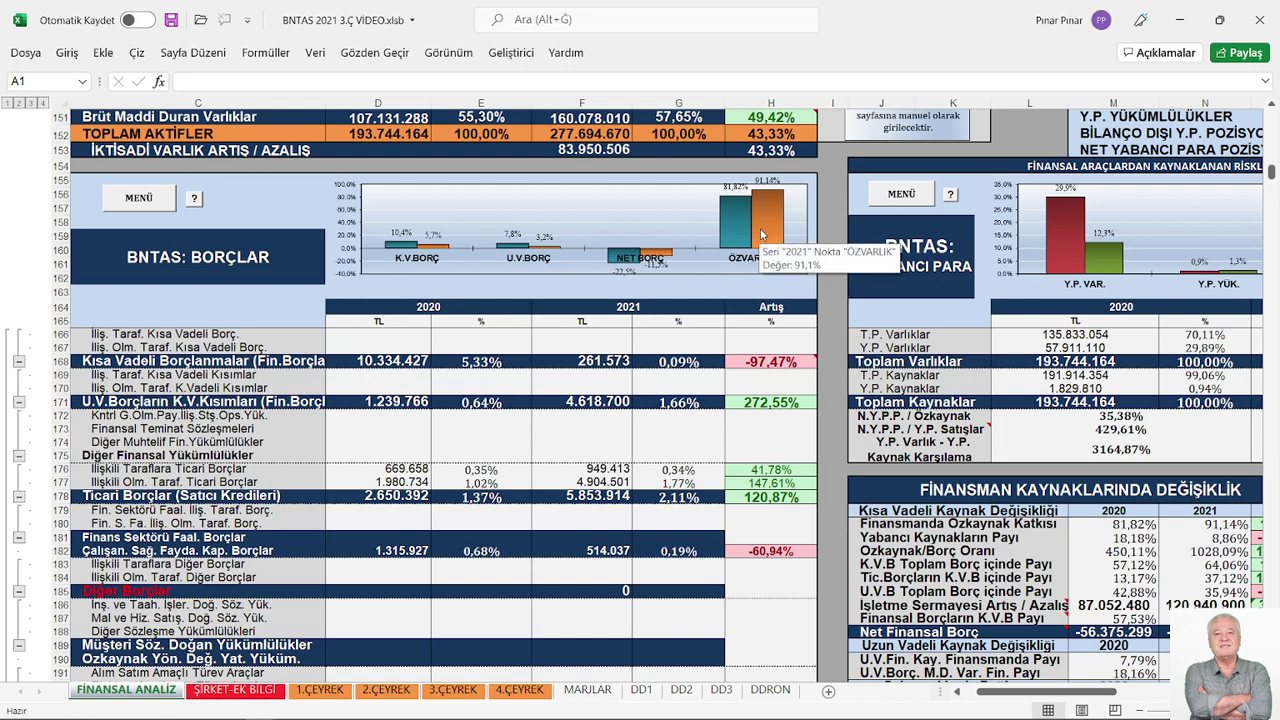
Examine the short-term debt rows of the BORÇLAR table from Kısa Vadeli Borçlanmalar to KISA VADELİ BORÇLAR, with their shares and changes
scroll(672, 289, "down", 5)
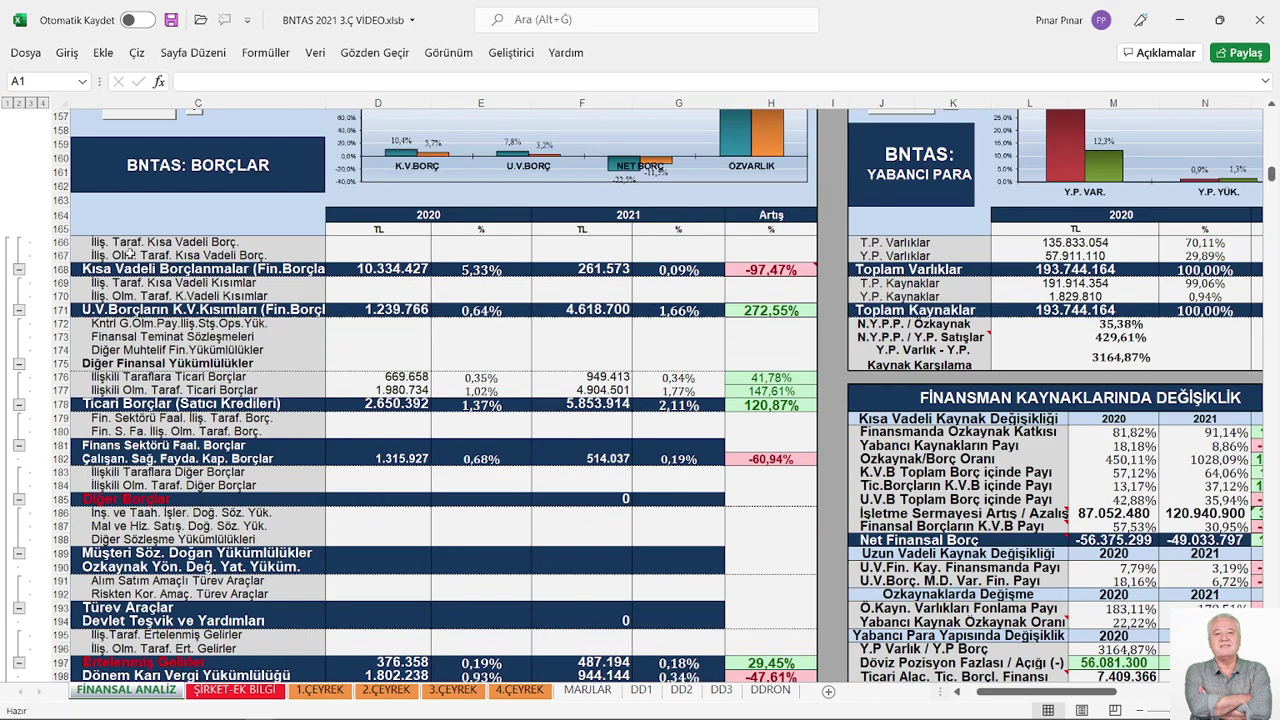
scroll(491, 315, "down", 3)
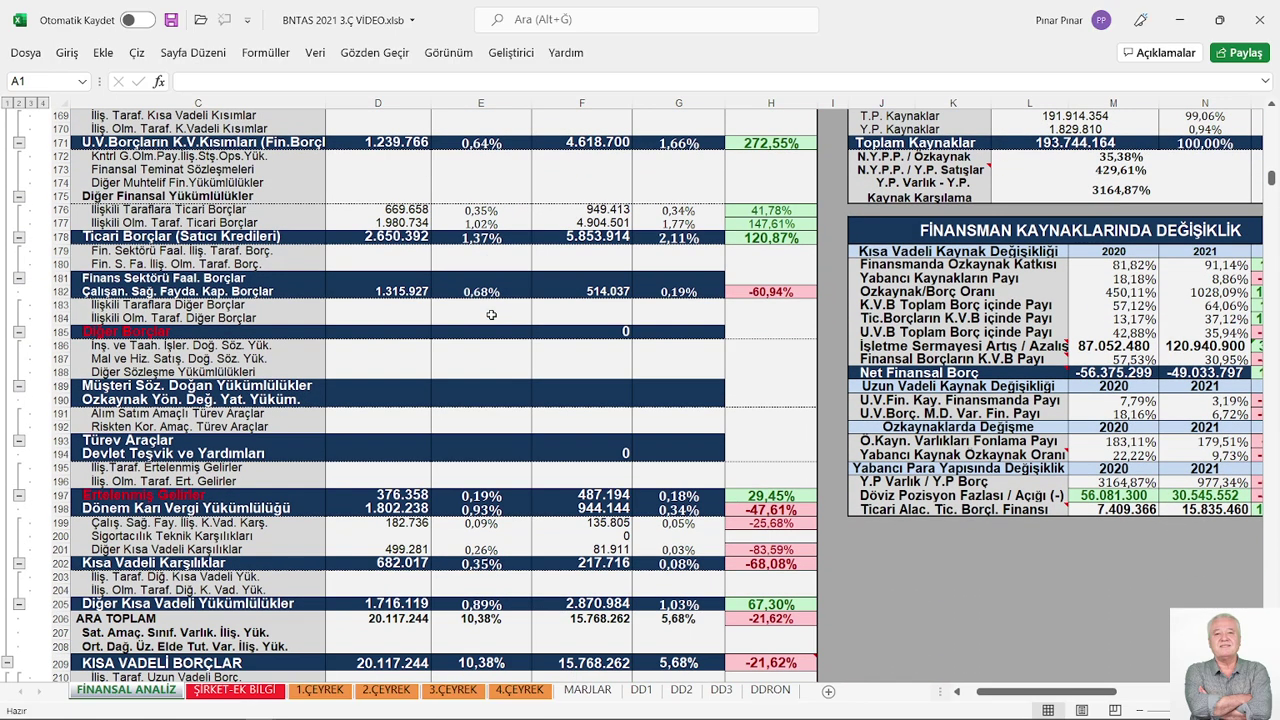
scroll(491, 315, "up", 2)
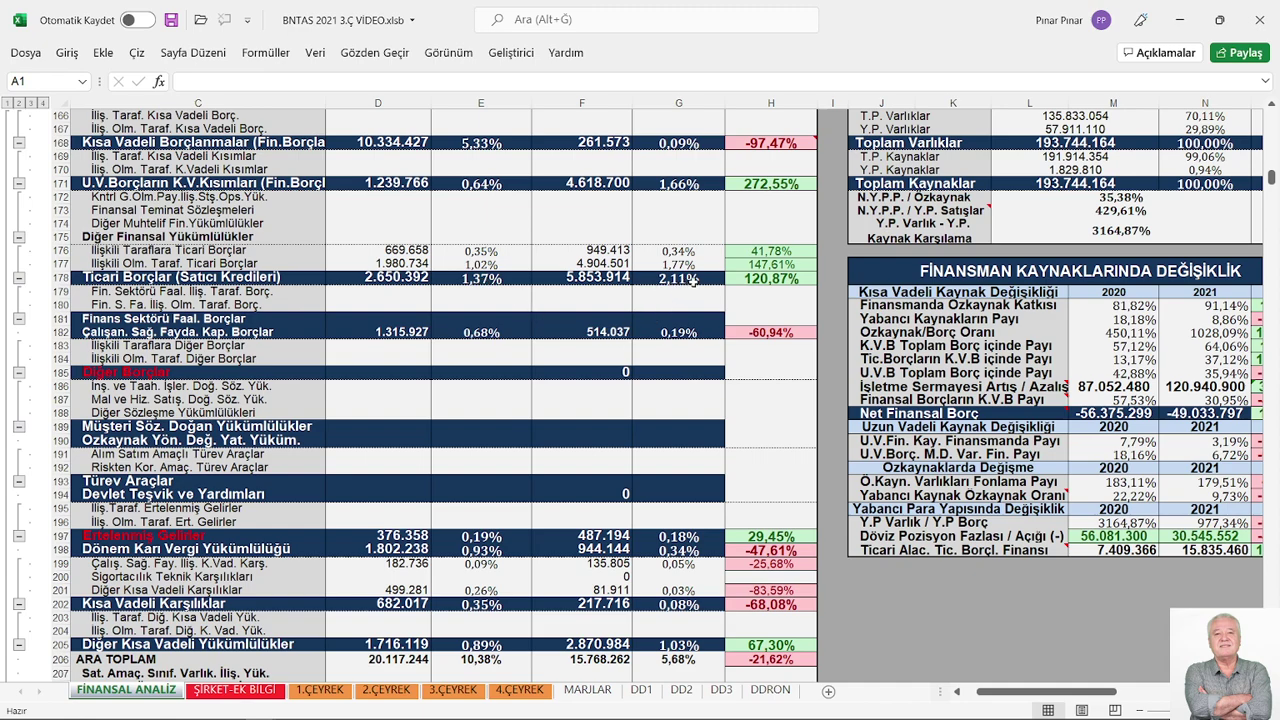
scroll(693, 280, "down", 8)
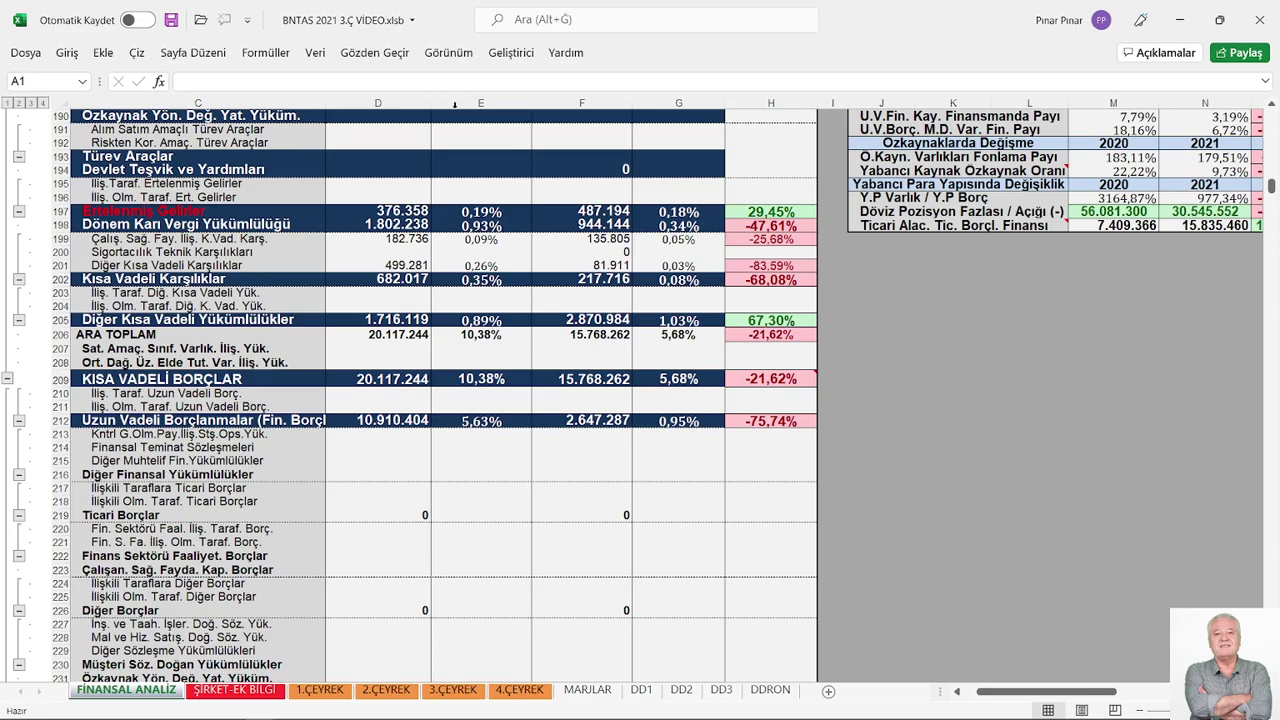
scroll(556, 240, "up", 11)
scroll(550, 227, "up", 2)
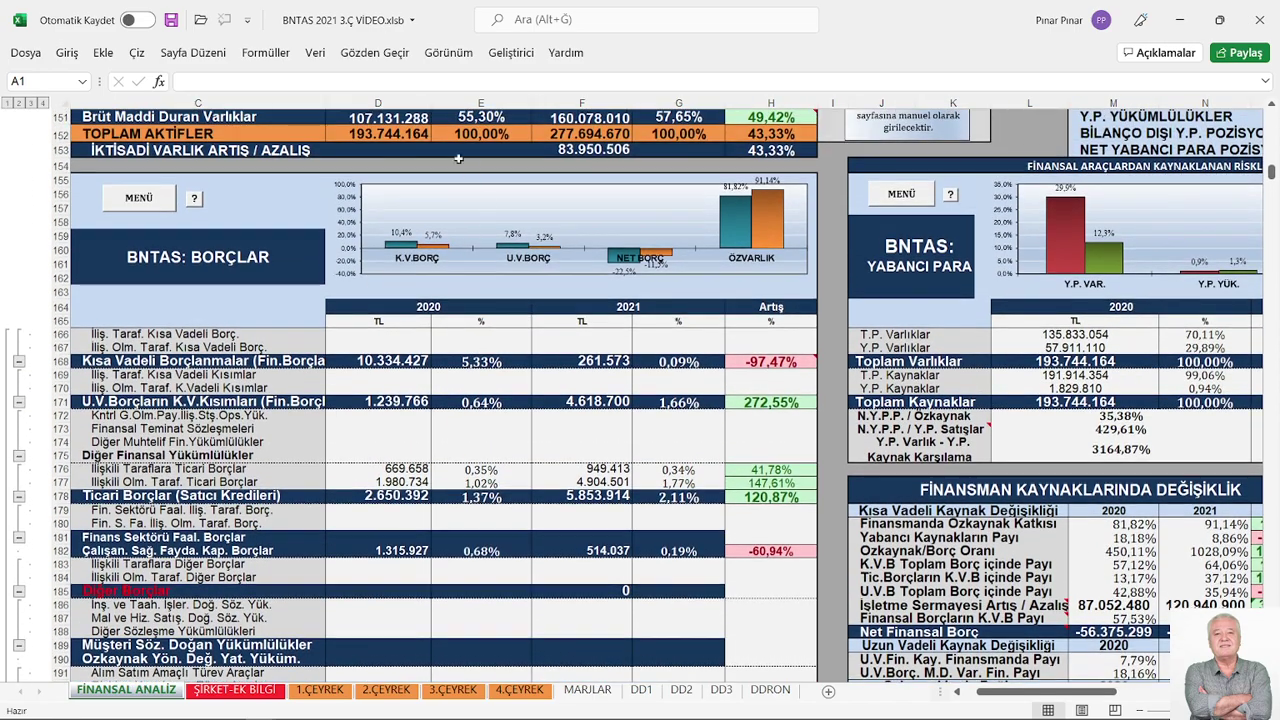
scroll(507, 330, "down", 15)
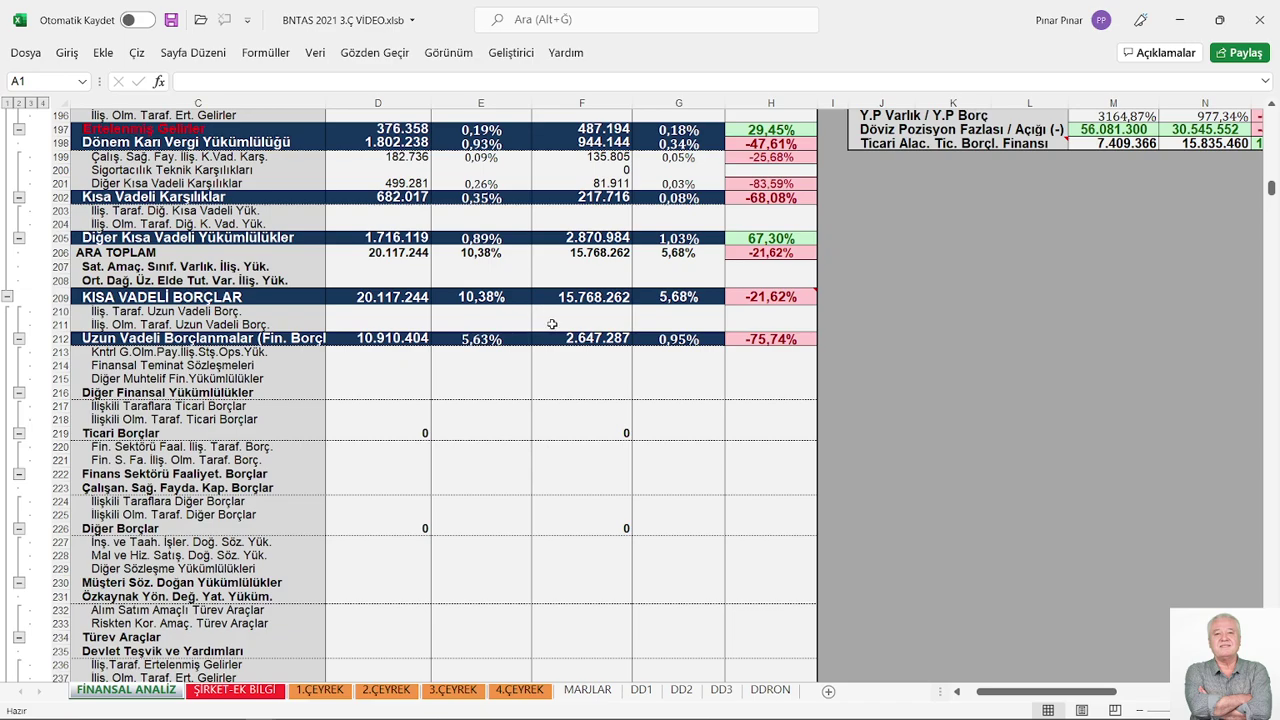
Examine the long-term debt rows from Uzun Vadeli Borçlanmalar to UZUN VADELİ BORÇLAR, along with the TOPLAM BORÇLAR and TOPLAM PASİFLER rows
scroll(550, 322, "down", 8)
scroll(552, 326, "down", 5)
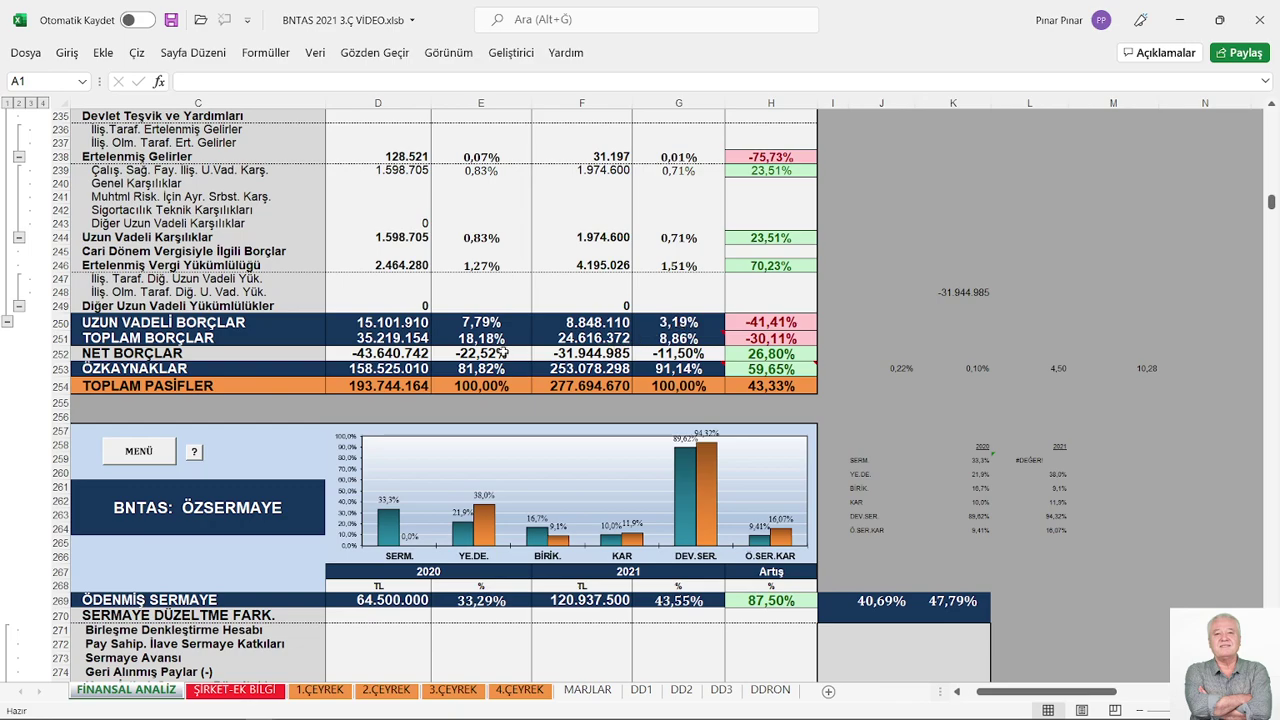
scroll(505, 350, "up", 1)
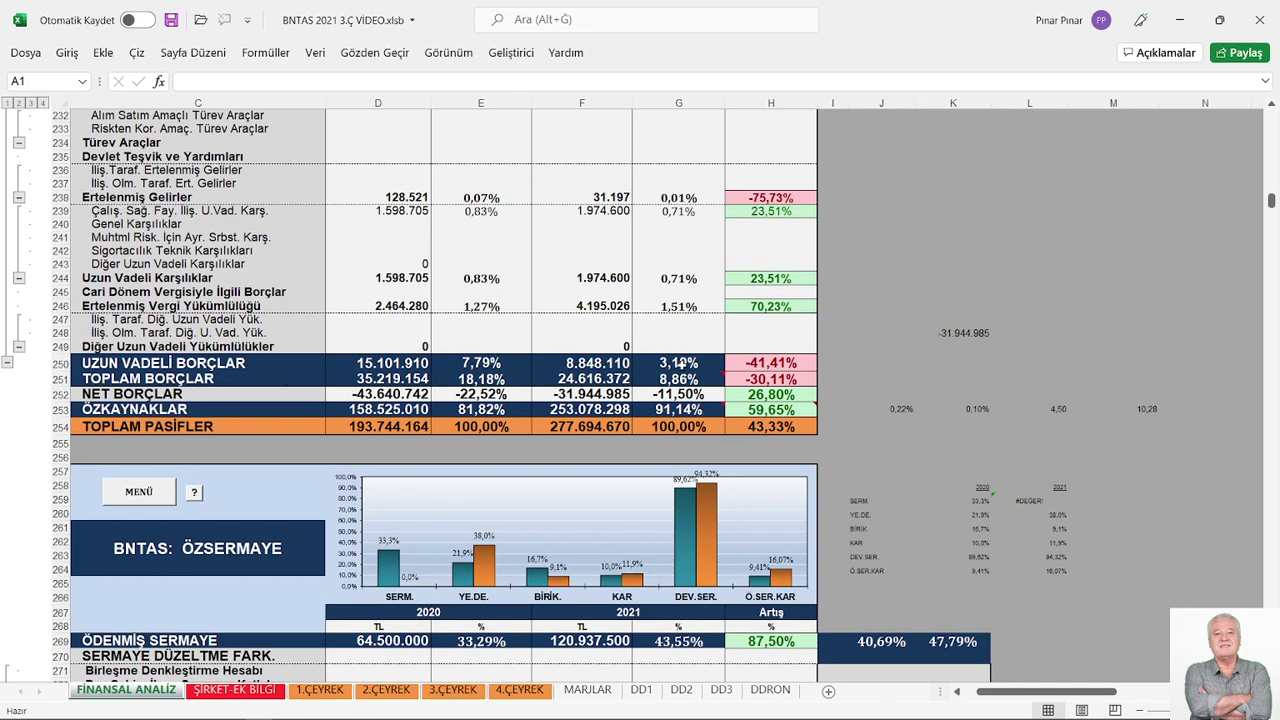
scroll(690, 352, "up", 4)
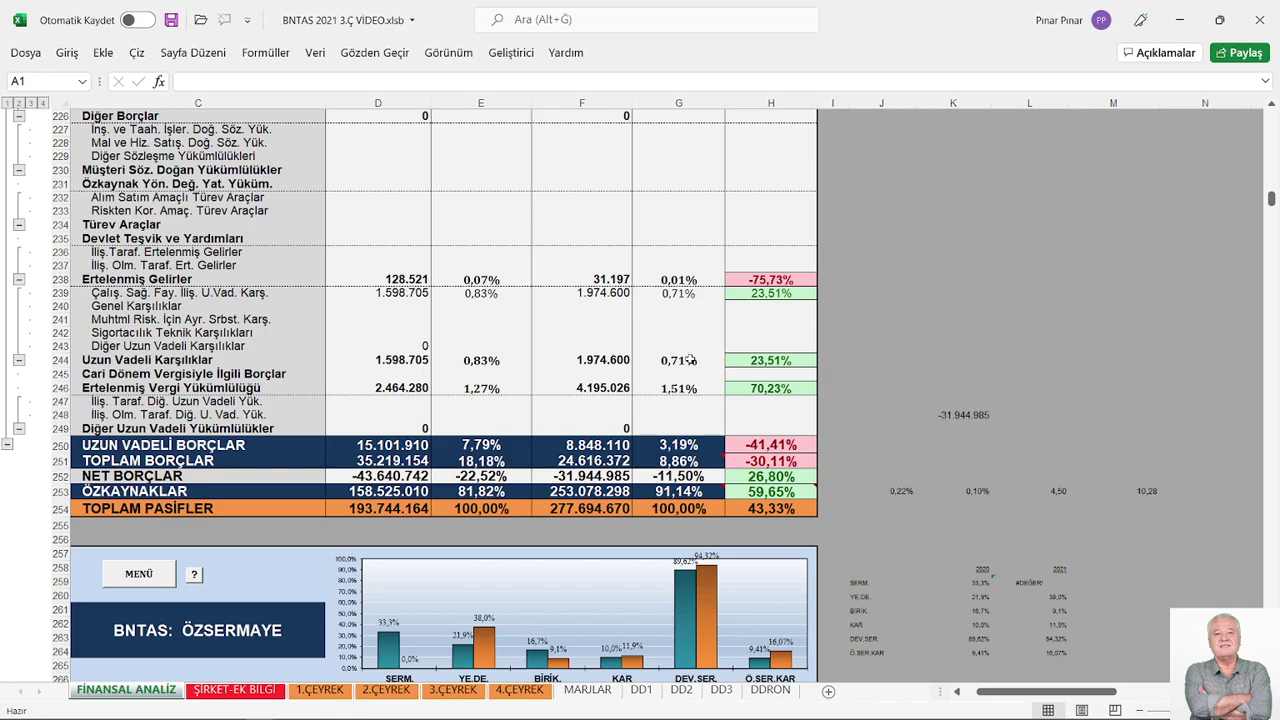
scroll(770, 340, "up", 5)
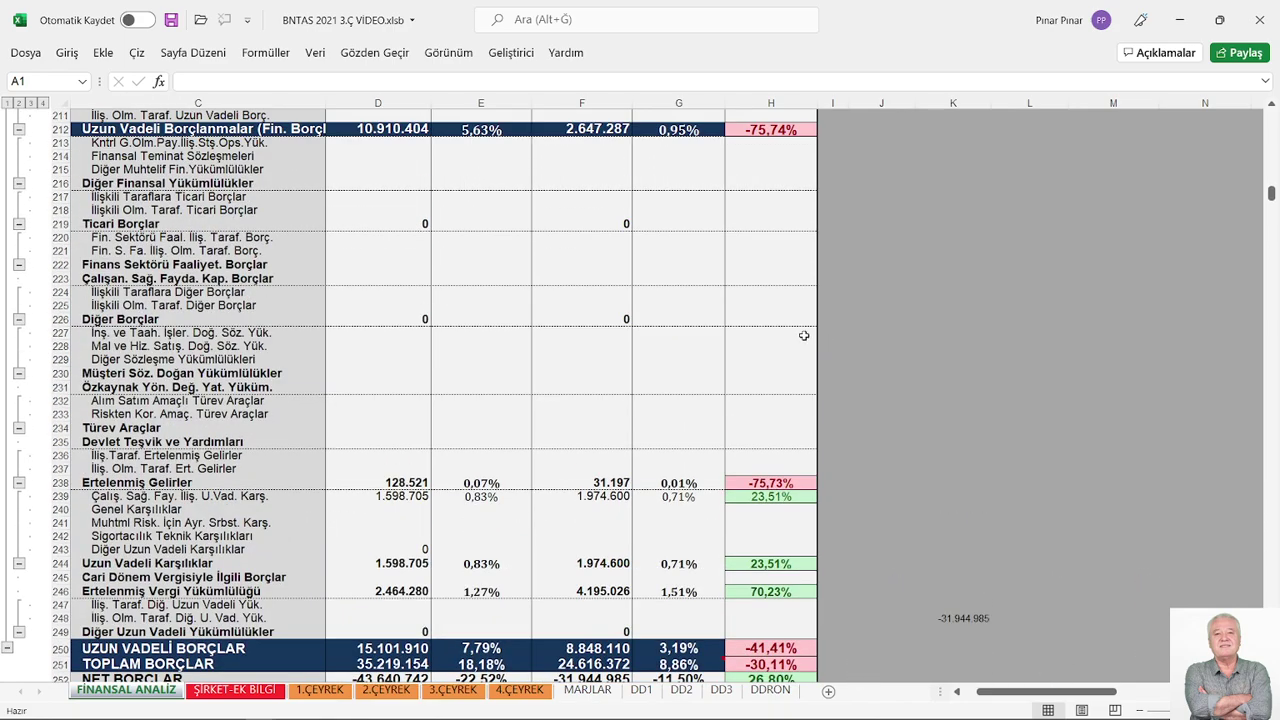
scroll(803, 335, "up", 2)
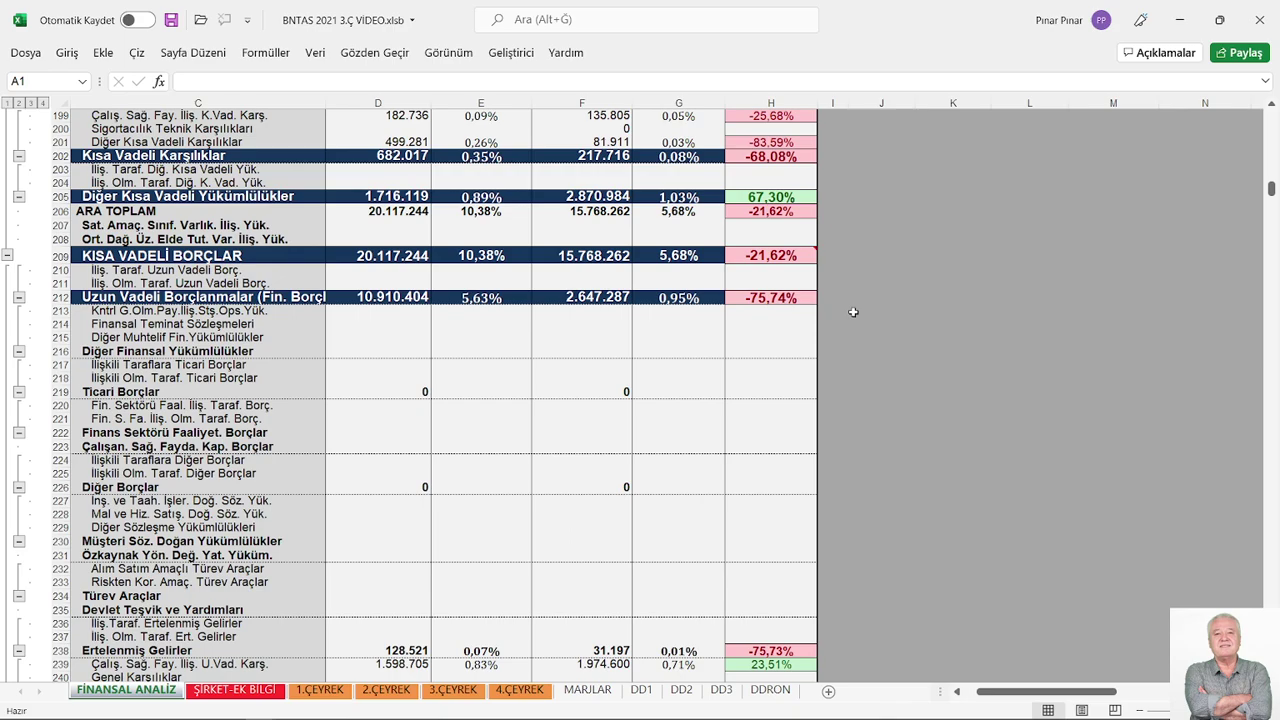
scroll(820, 320, "down", 6)
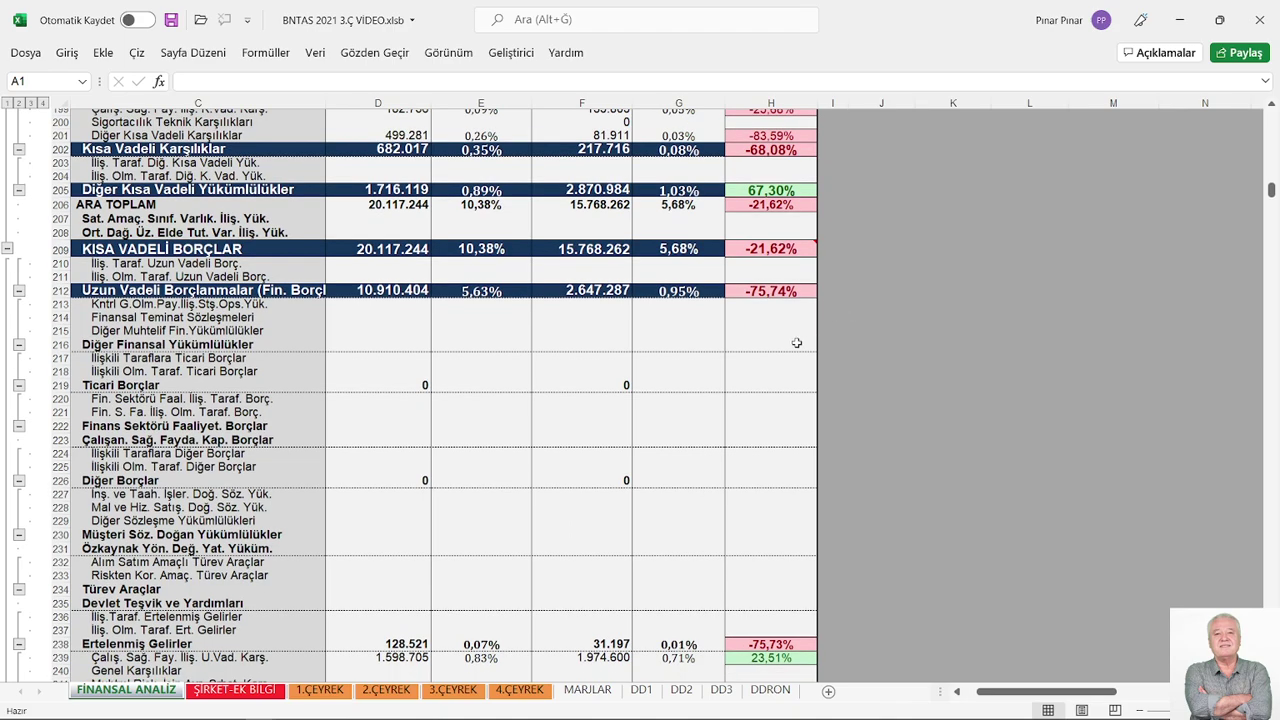
scroll(745, 363, "down", 4)
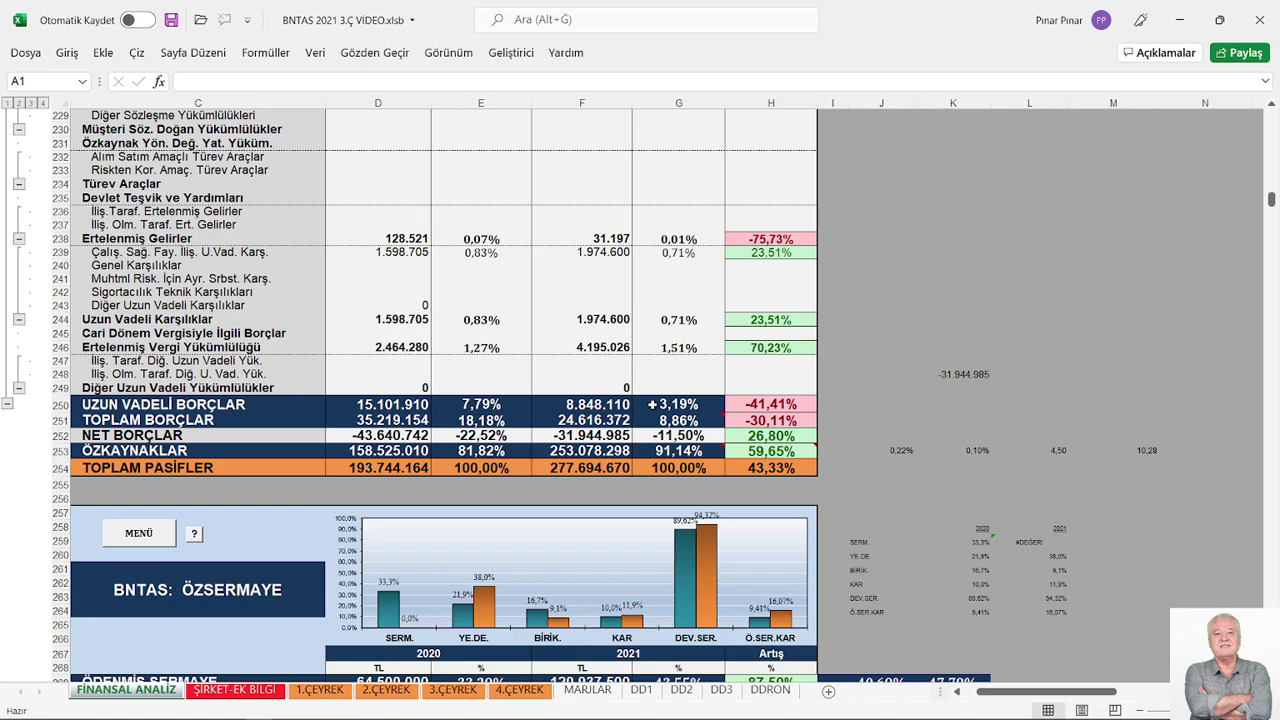
Compare the KISA VADELİ BORÇLAR and UZUN VADELİ BORÇLAR shares, and review the NET BORÇLAR and ÖZKAYNAKLAR rows
scroll(652, 404, "up", 9)
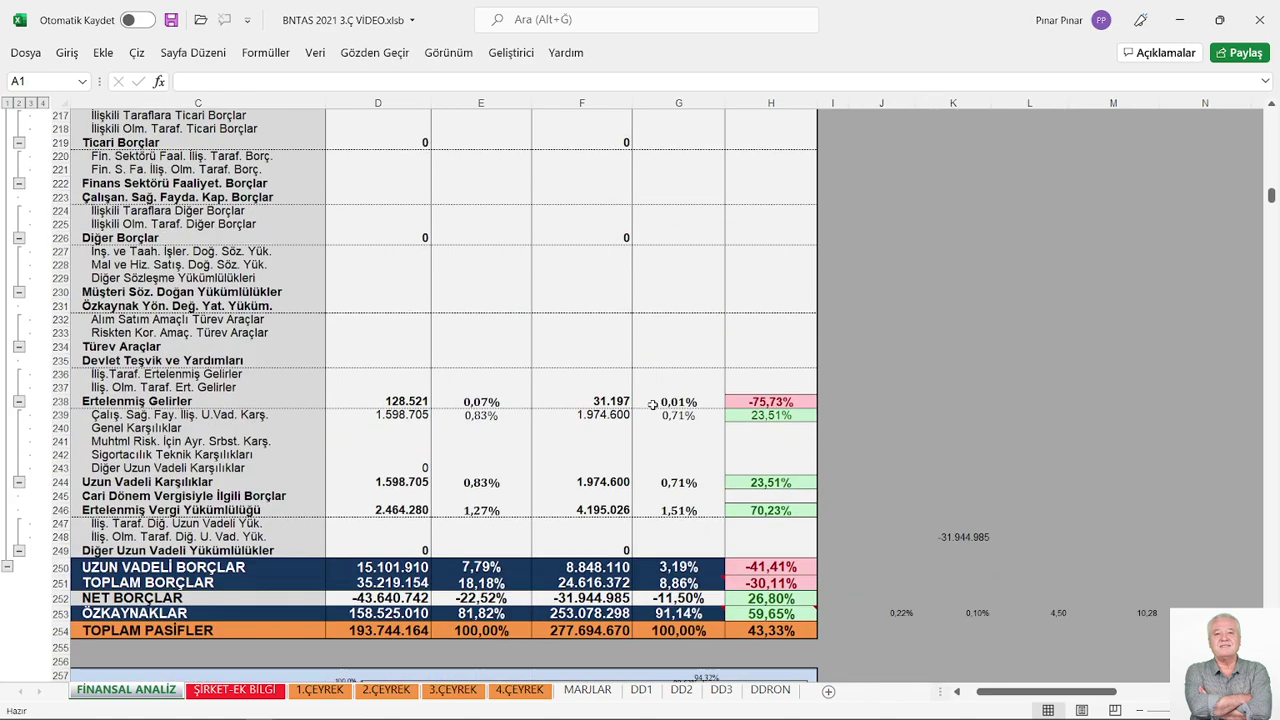
scroll(652, 404, "up", 4)
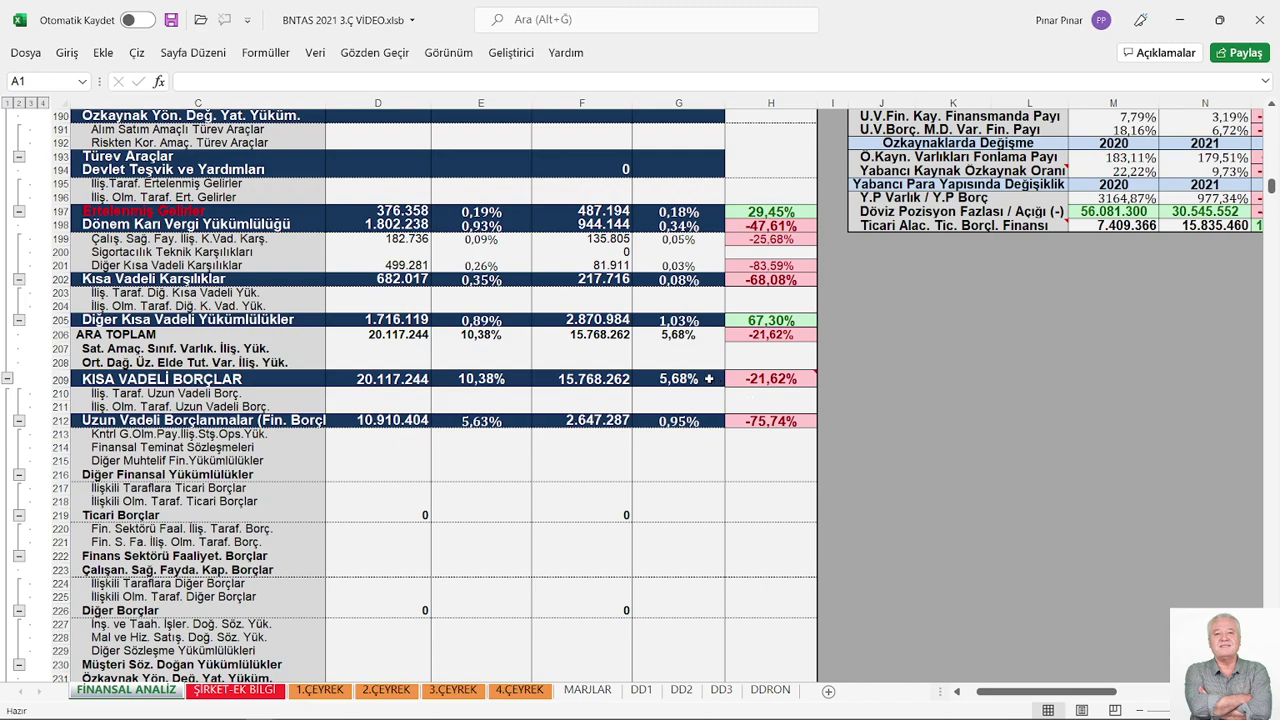
scroll(505, 500, "down", 3)
scroll(380, 609, "down", 2)
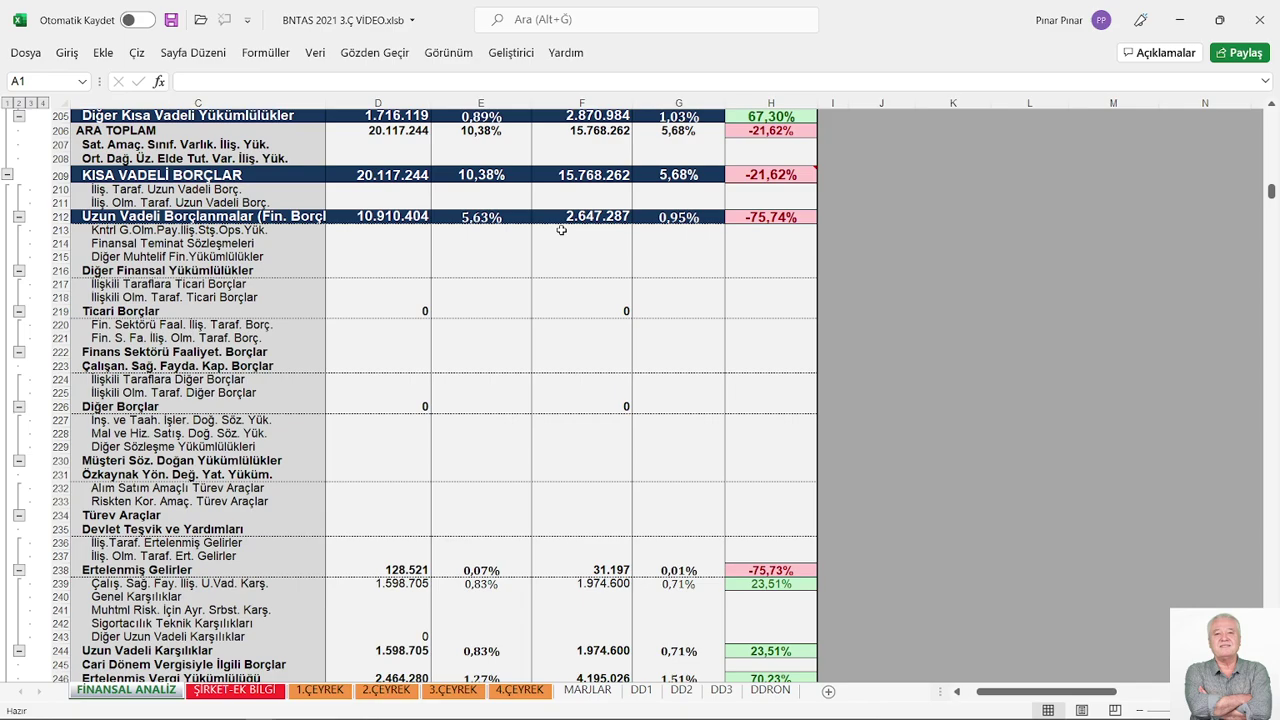
scroll(561, 230, "down", 11)
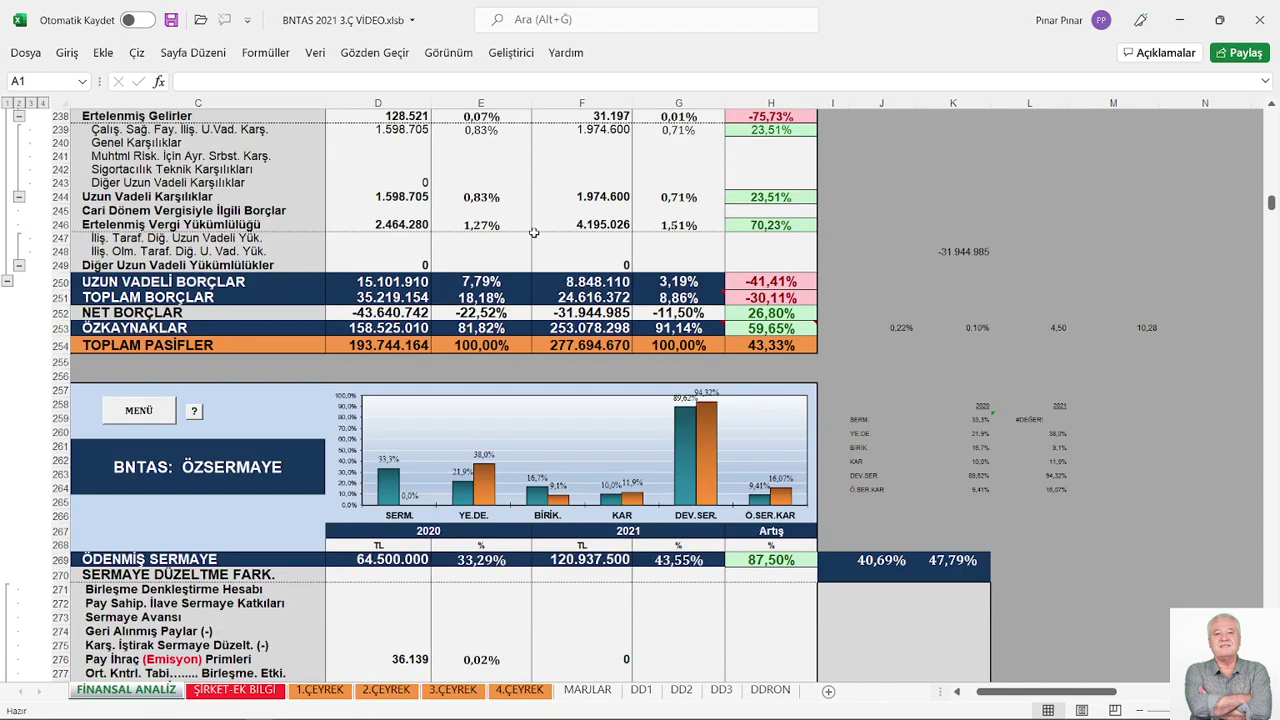
scroll(490, 235, "down", 2)
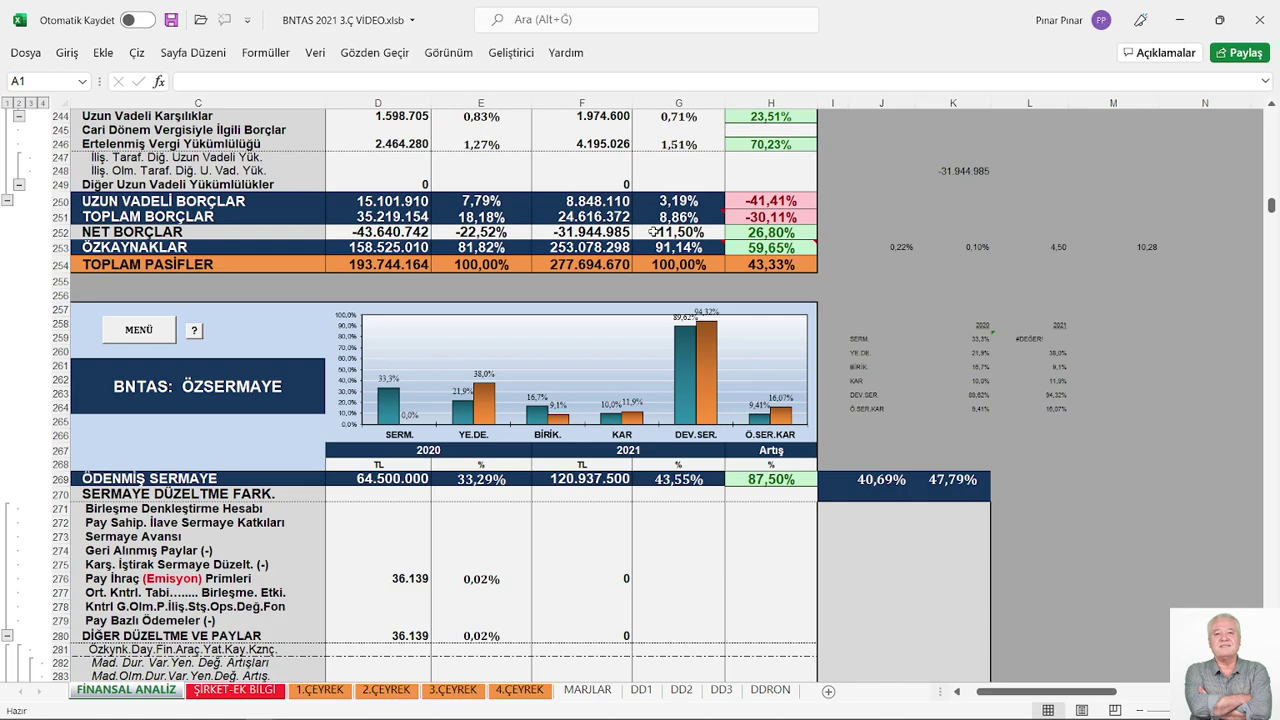
mouse_move(701, 222)
mouse_move(687, 253)
Examine the YABANCI PARA position summary and the BNTAS: YABANCI PARA chart and table beside the BORÇLAR section
scroll(718, 287, "up", 20)
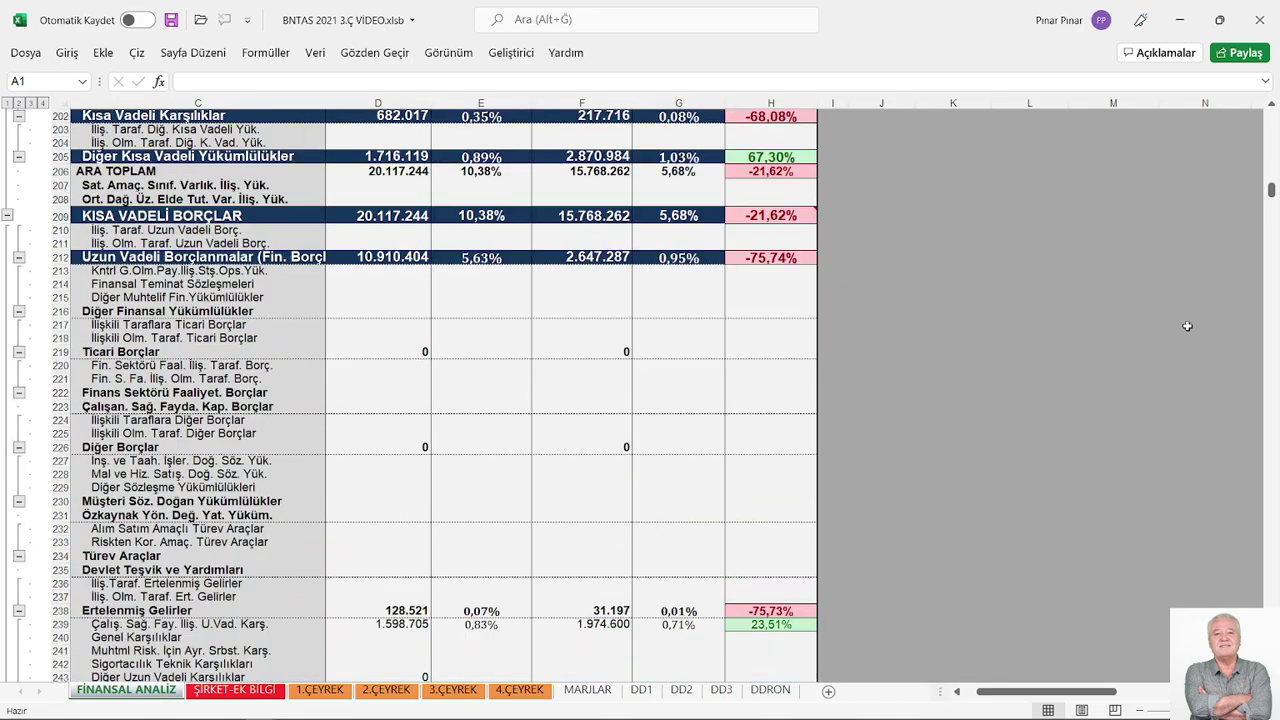
scroll(1234, 332, "up", 12)
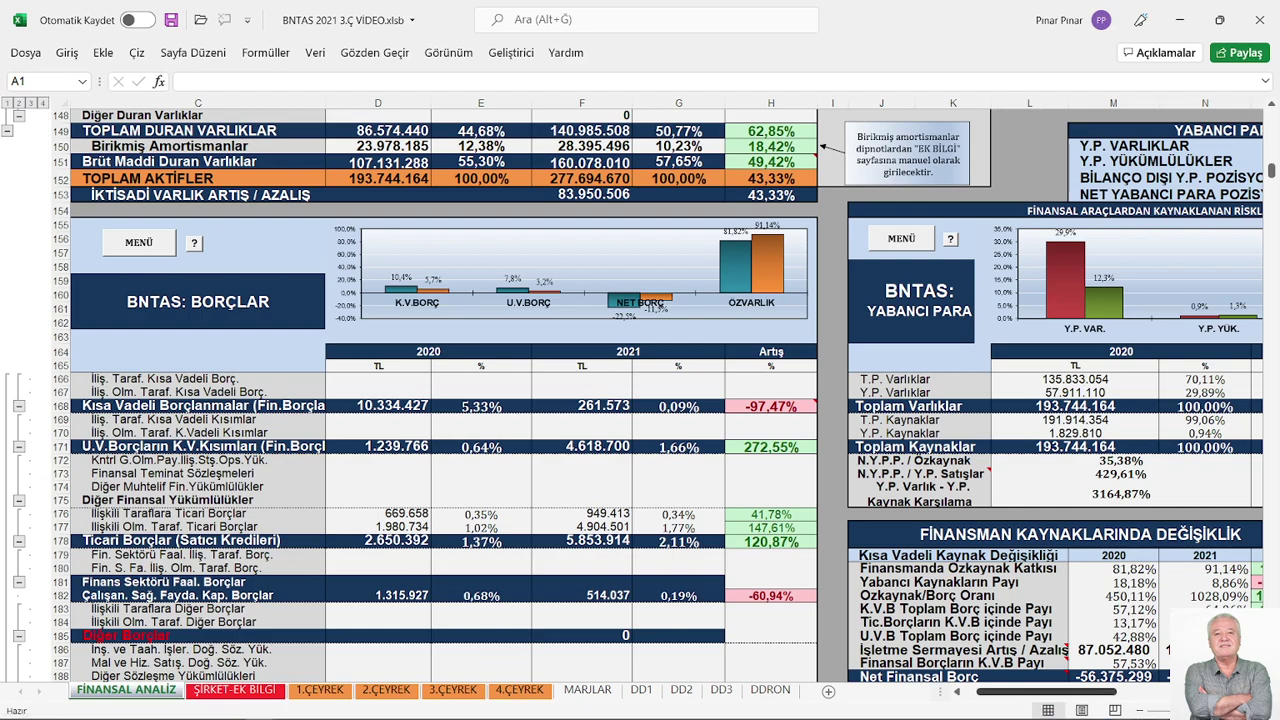
scroll(1181, 519, "right", 10)
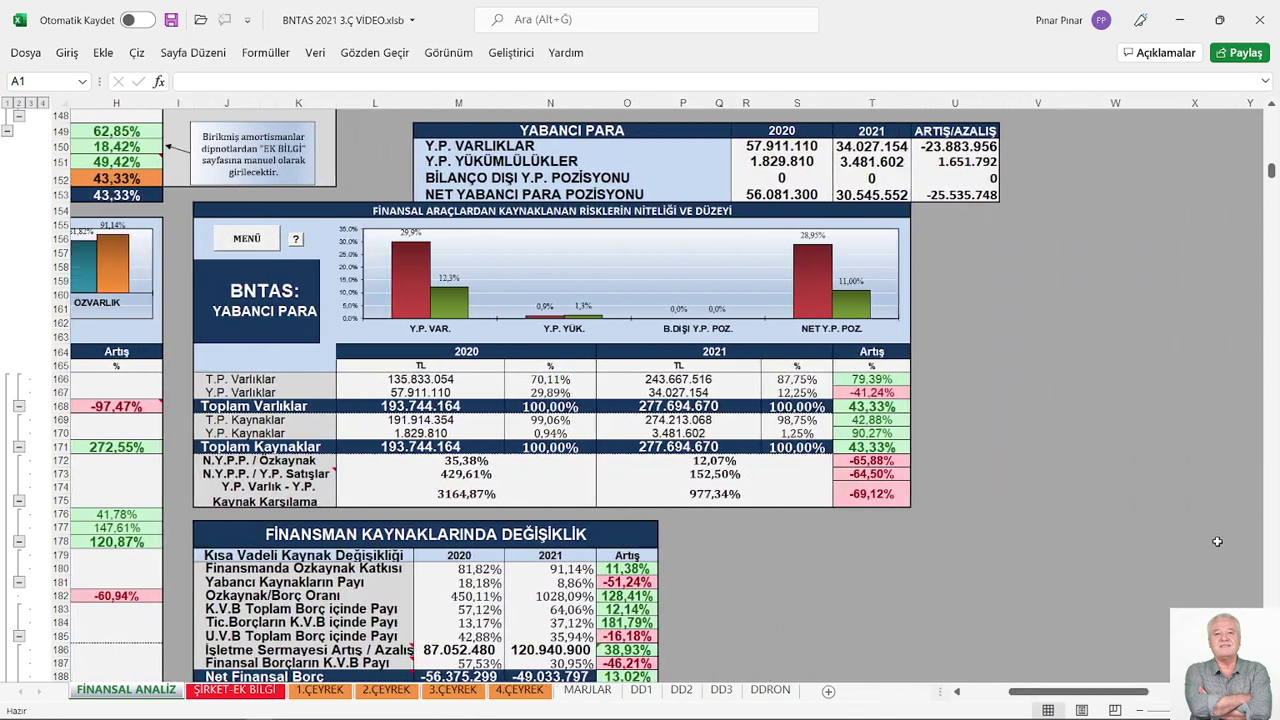
scroll(1181, 519, "up", 2)
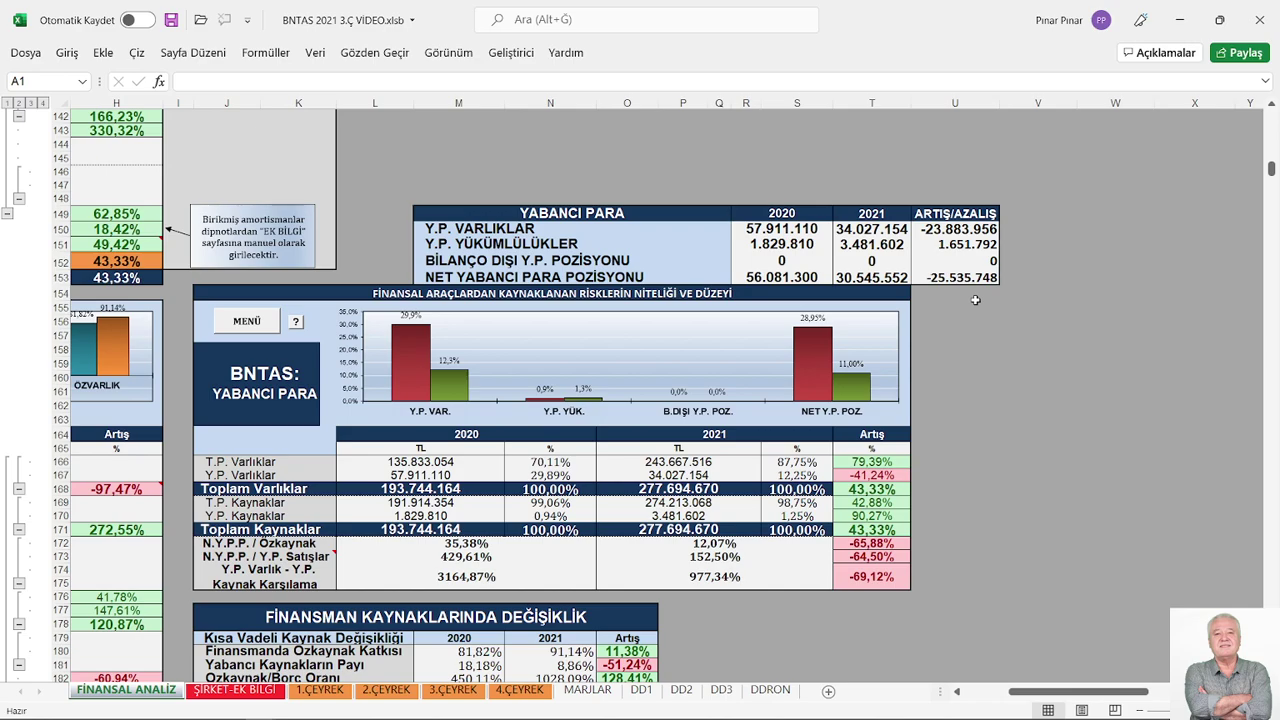
scroll(972, 304, "down", 3)
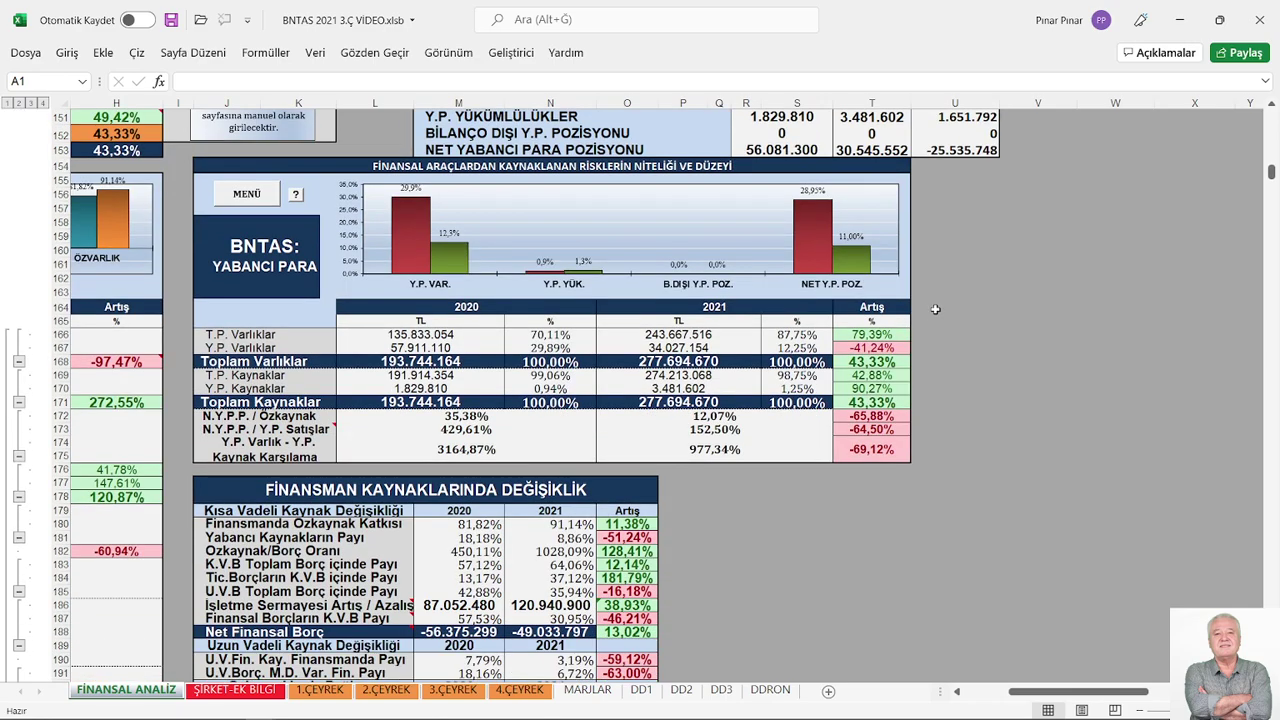
Examine the FİNANSMAN KAYNAKLARINDA DEĞİŞİKLİK table down to Ticari Alac. Tic. Borçl. Finansı, and return to the BORÇLAR table columns
scroll(935, 309, "down", 7)
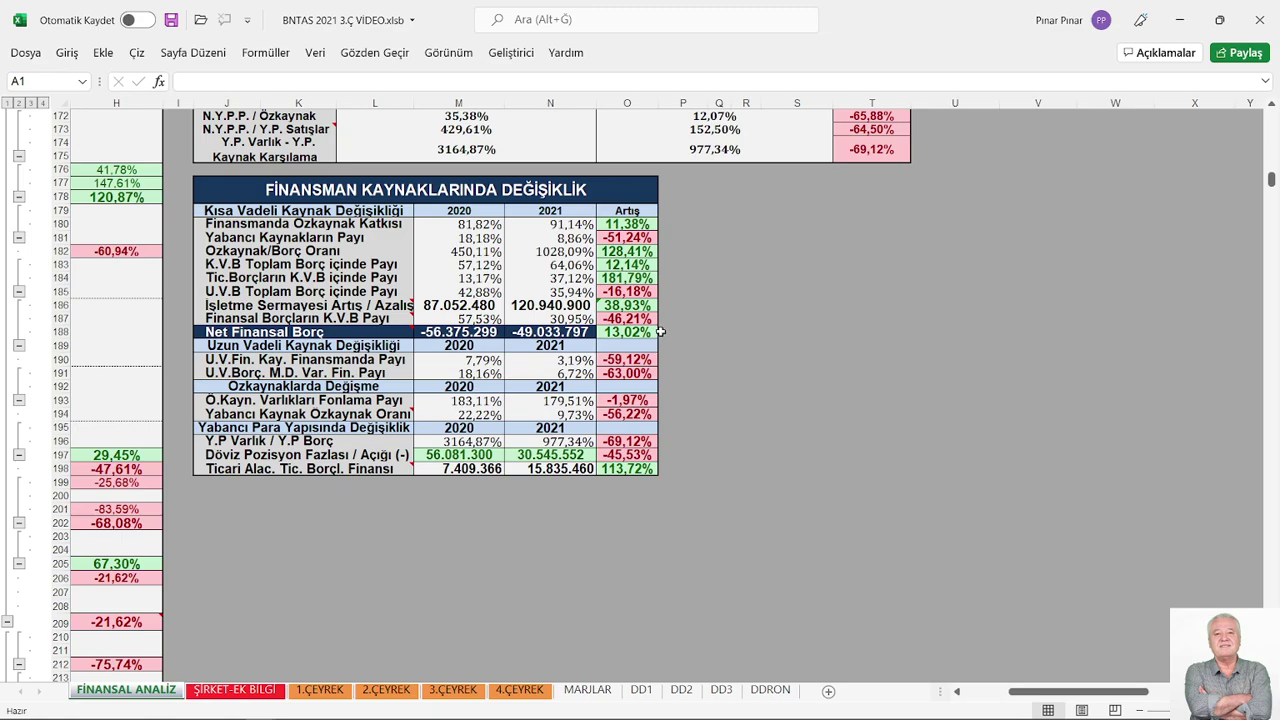
scroll(661, 332, "down", 4)
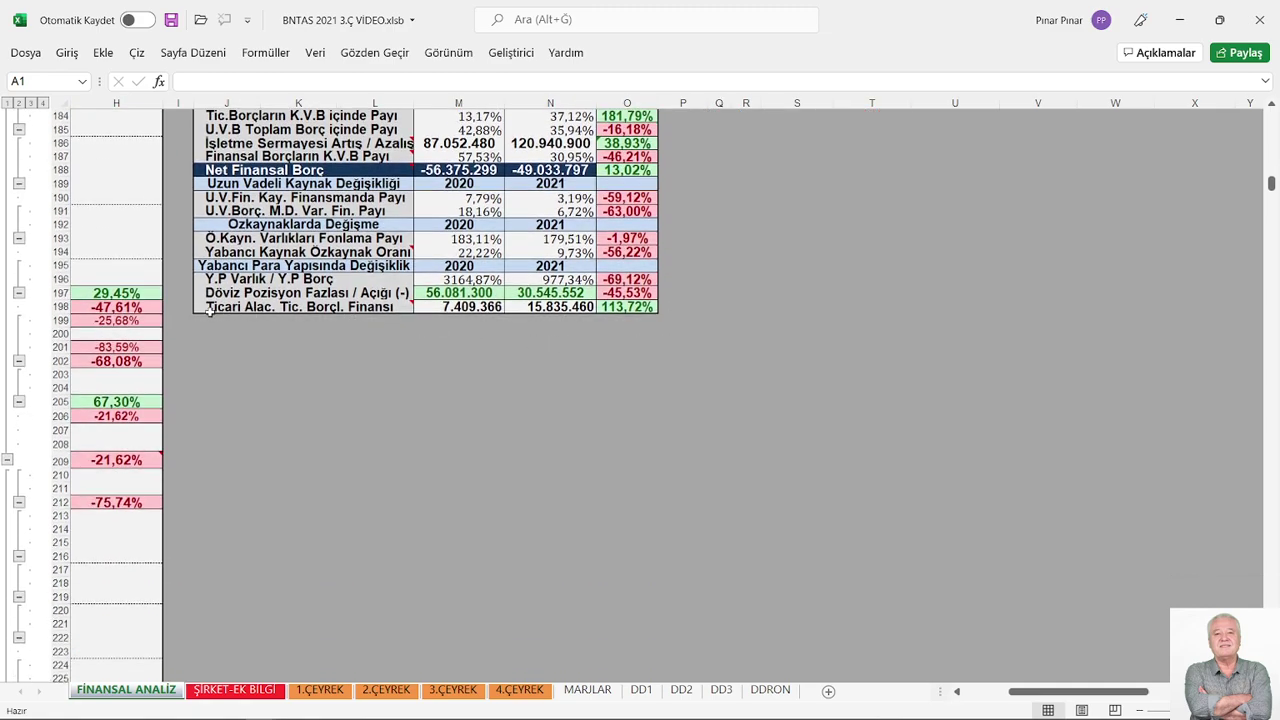
mouse_move(253, 308)
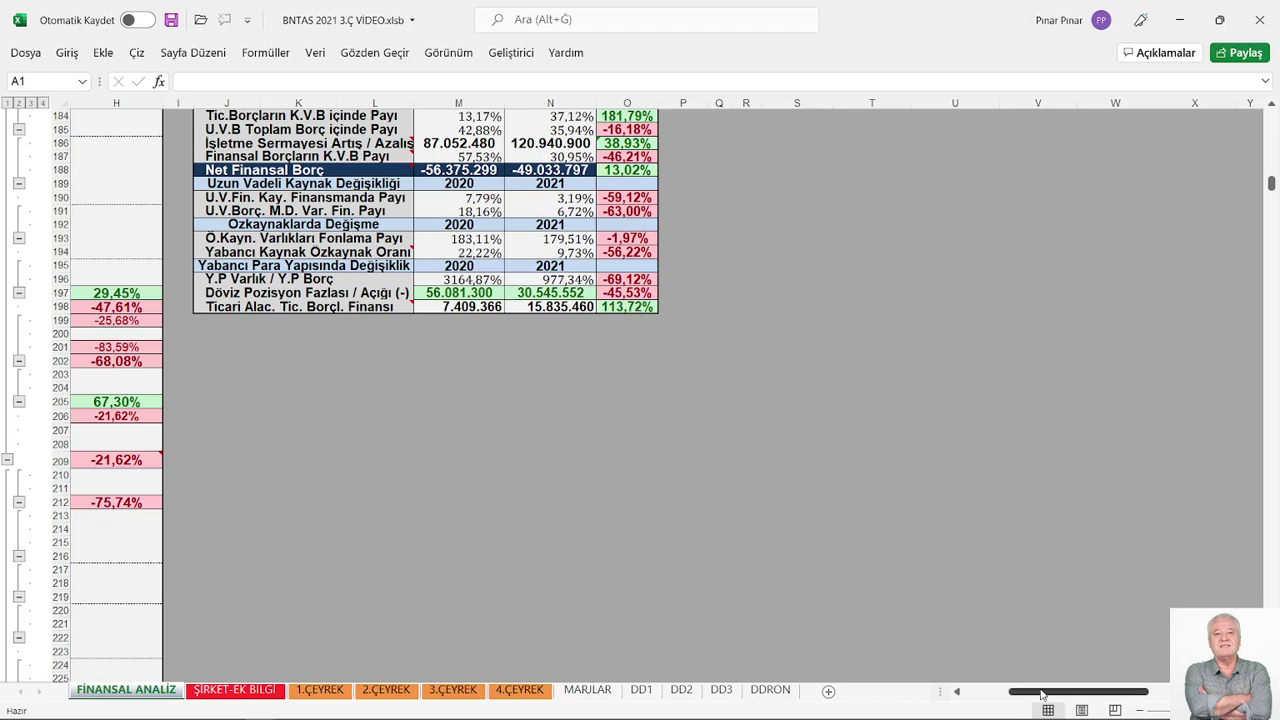
left_click(969, 697)
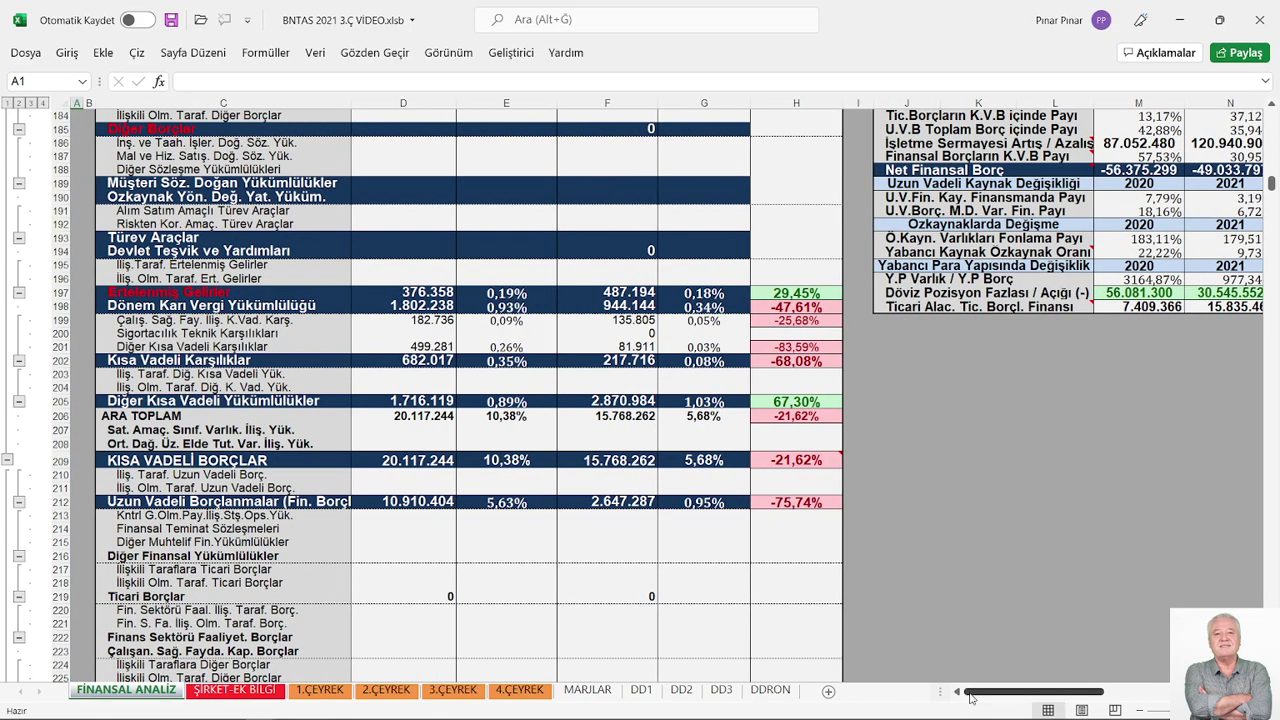
Review the VARLIKLAR rows from Ticari Alacaklar and Stoklar through TOPLAM DÖNEN VARLIKLAR, TOPLAM DURAN VARLIKLAR and TOPLAM AKTİFLER
scroll(657, 484, "up", 18)
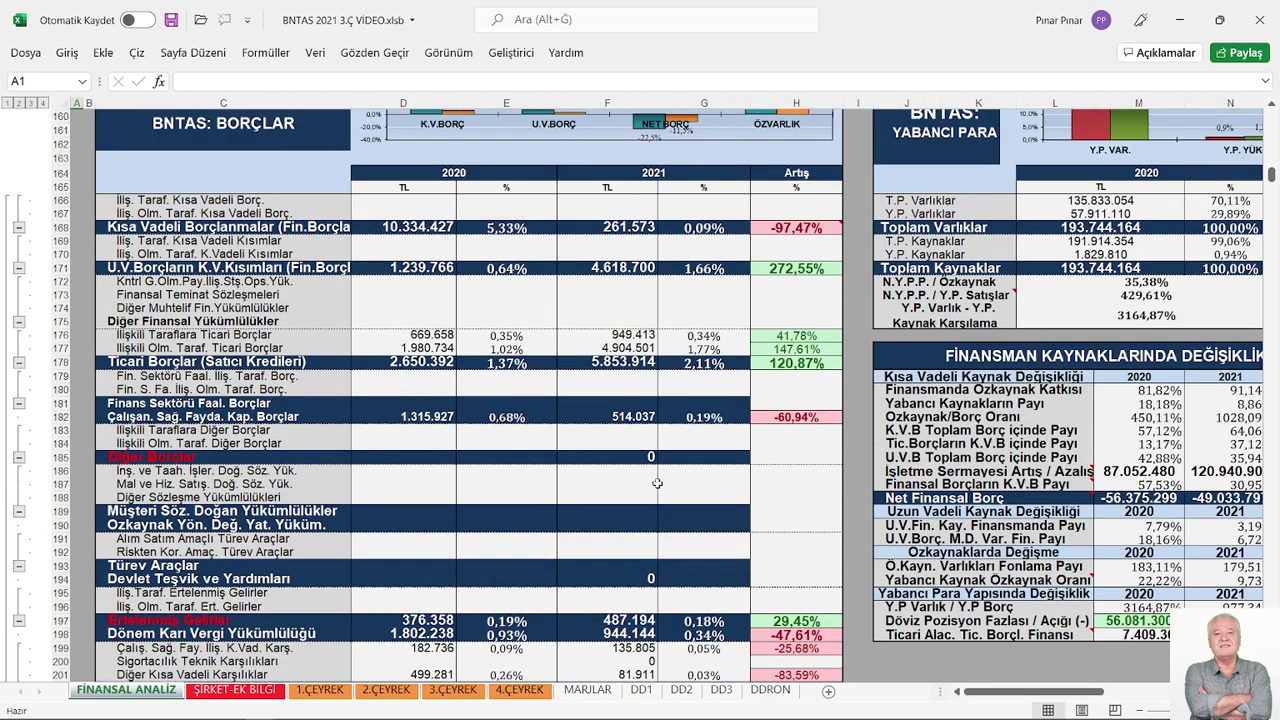
scroll(640, 482, "up", 20)
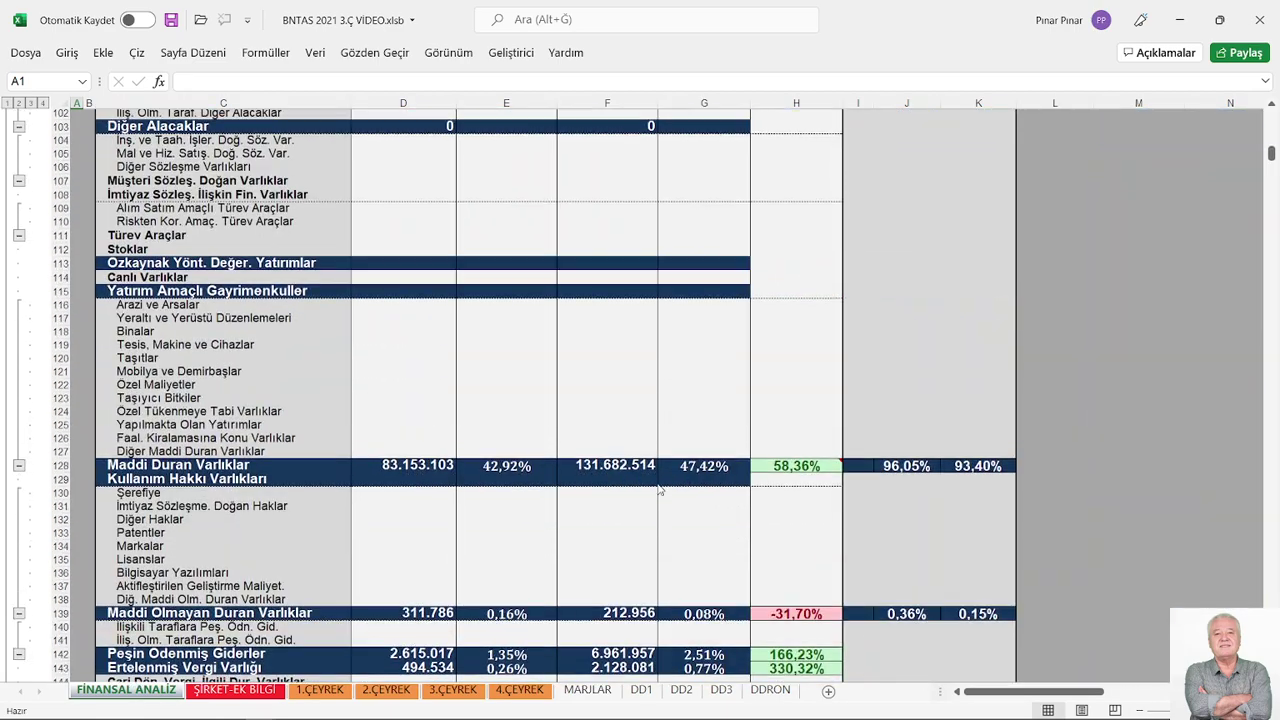
scroll(620, 477, "up", 9)
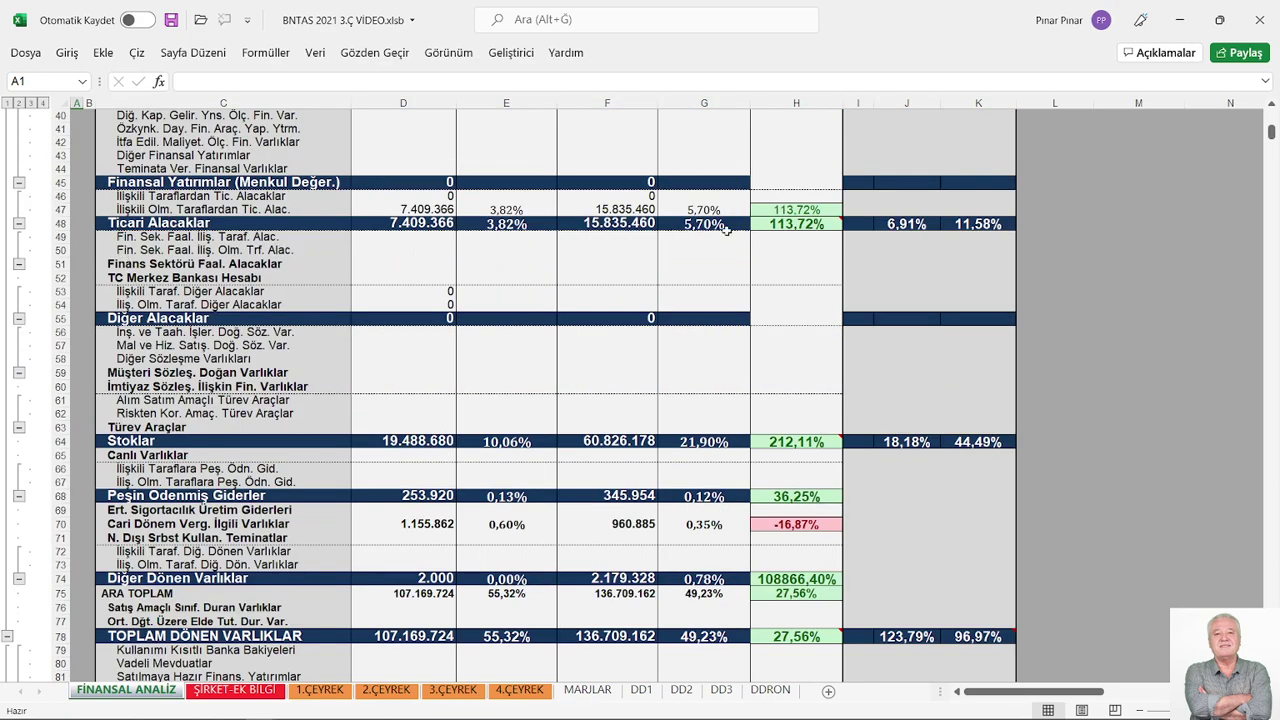
scroll(715, 280, "down", 18)
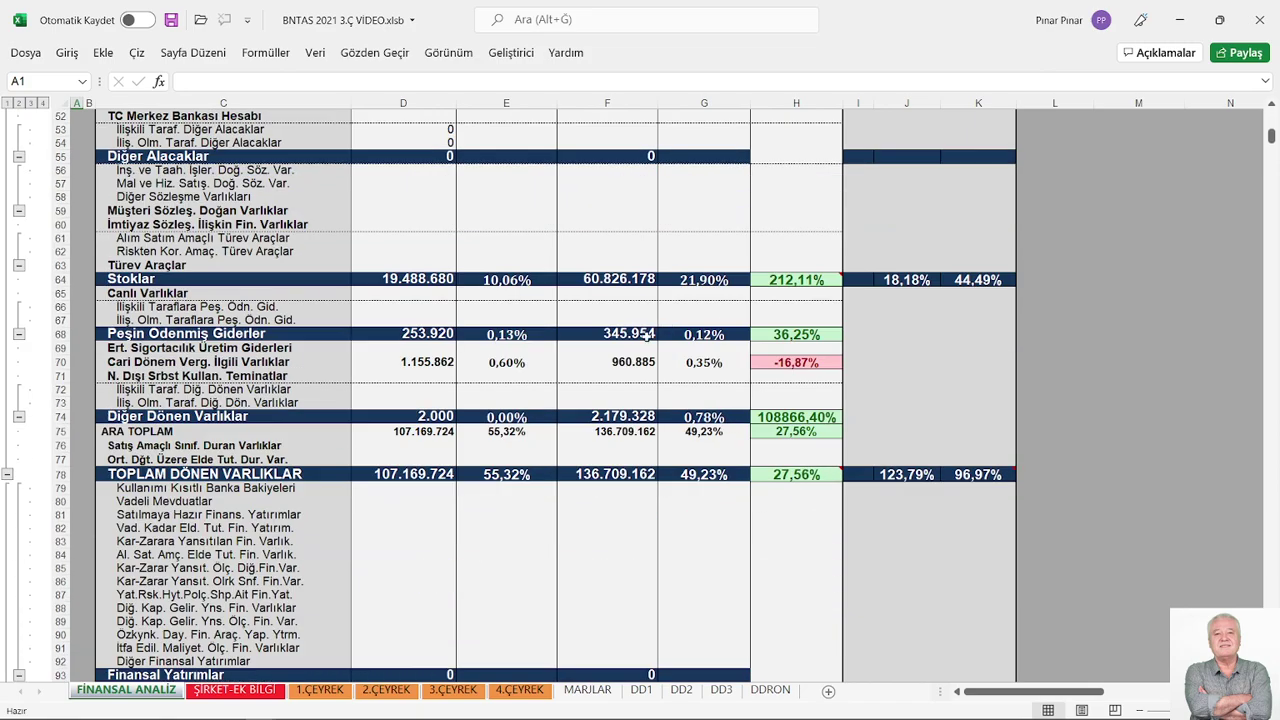
scroll(495, 402, "down", 20)
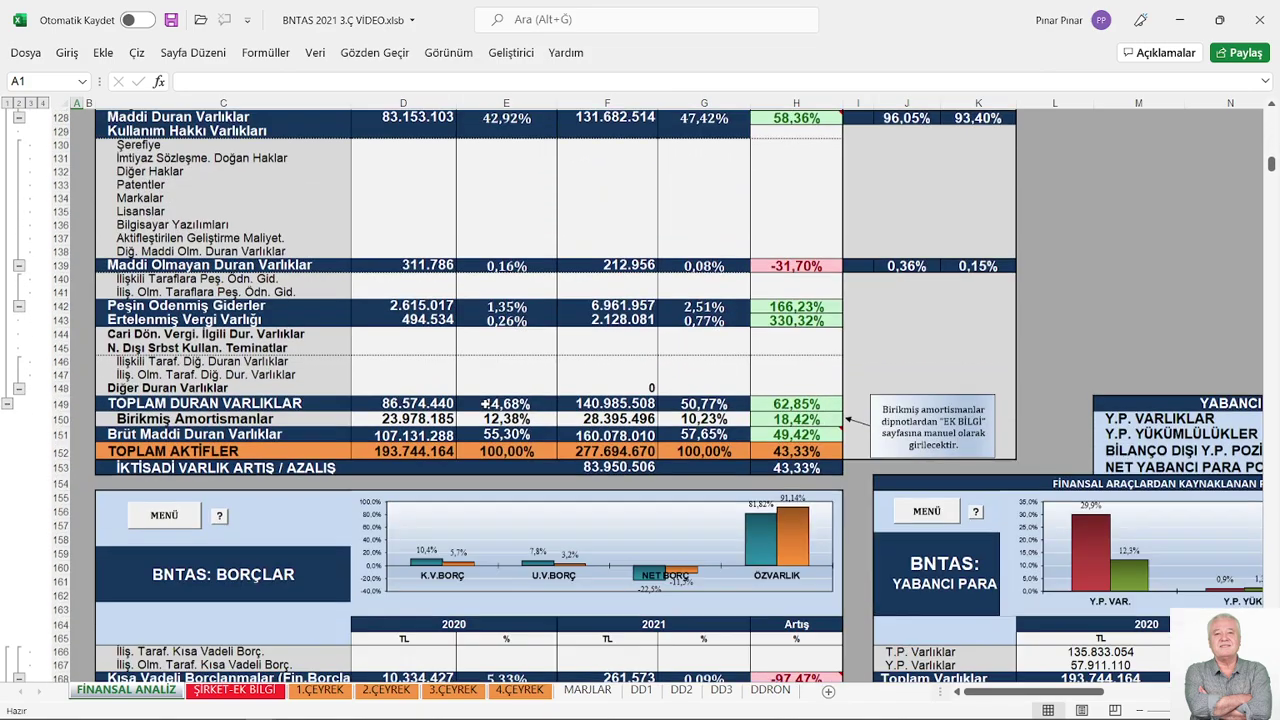
Examine the FİNANSMAN KAYNAKLARINDA DEĞİŞİKLİK table and read the note on its Ticari Alac. Tic. Borçl. Finansı row
scroll(485, 405, "down", 1)
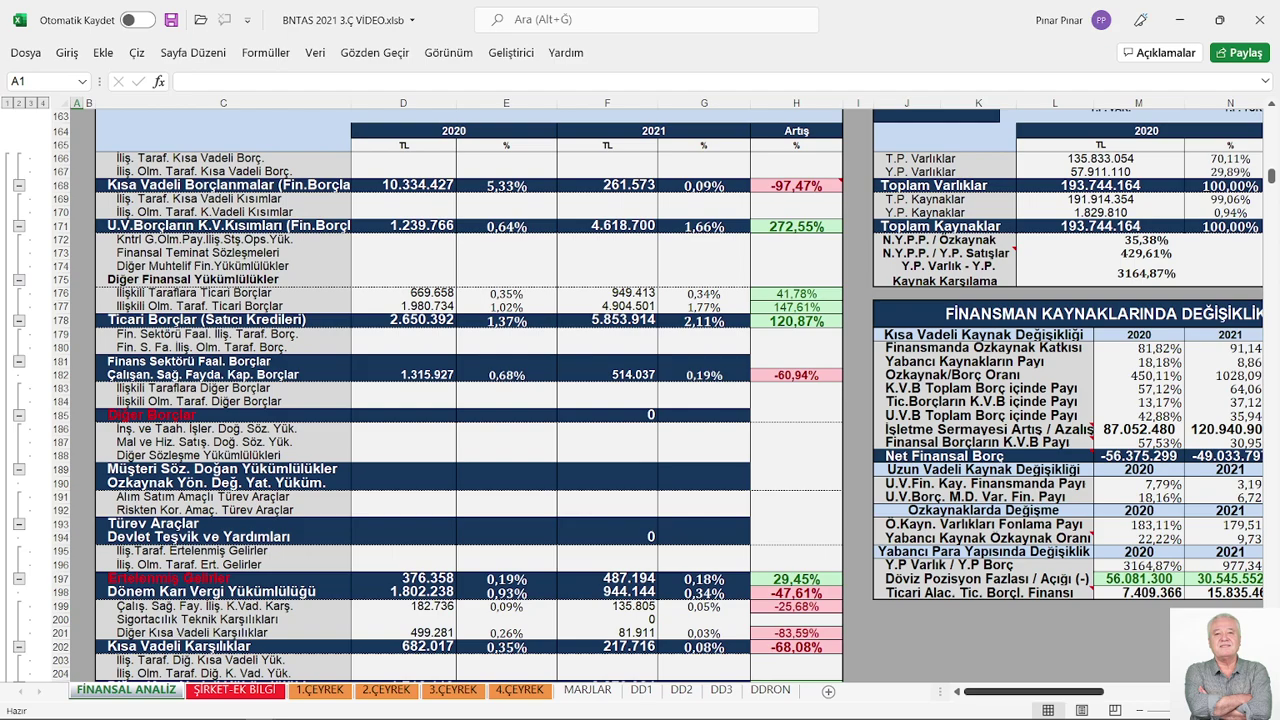
scroll(929, 634, "right", 5)
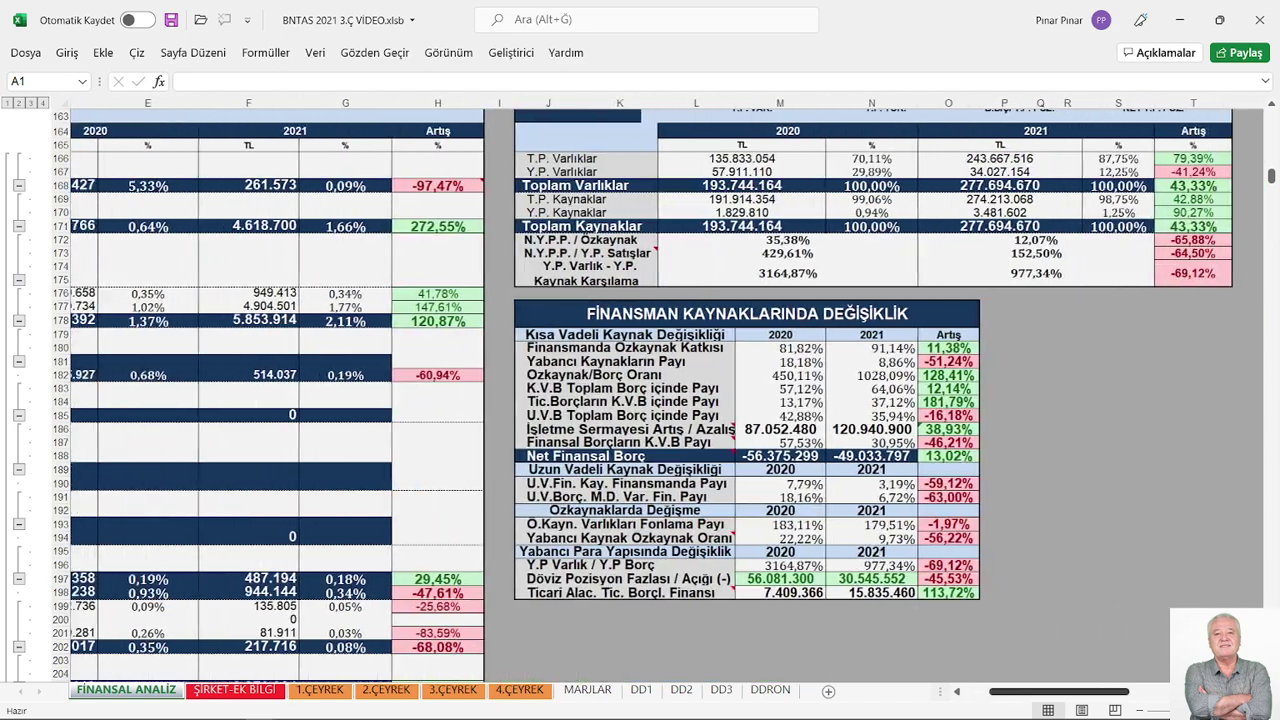
scroll(929, 634, "down", 2)
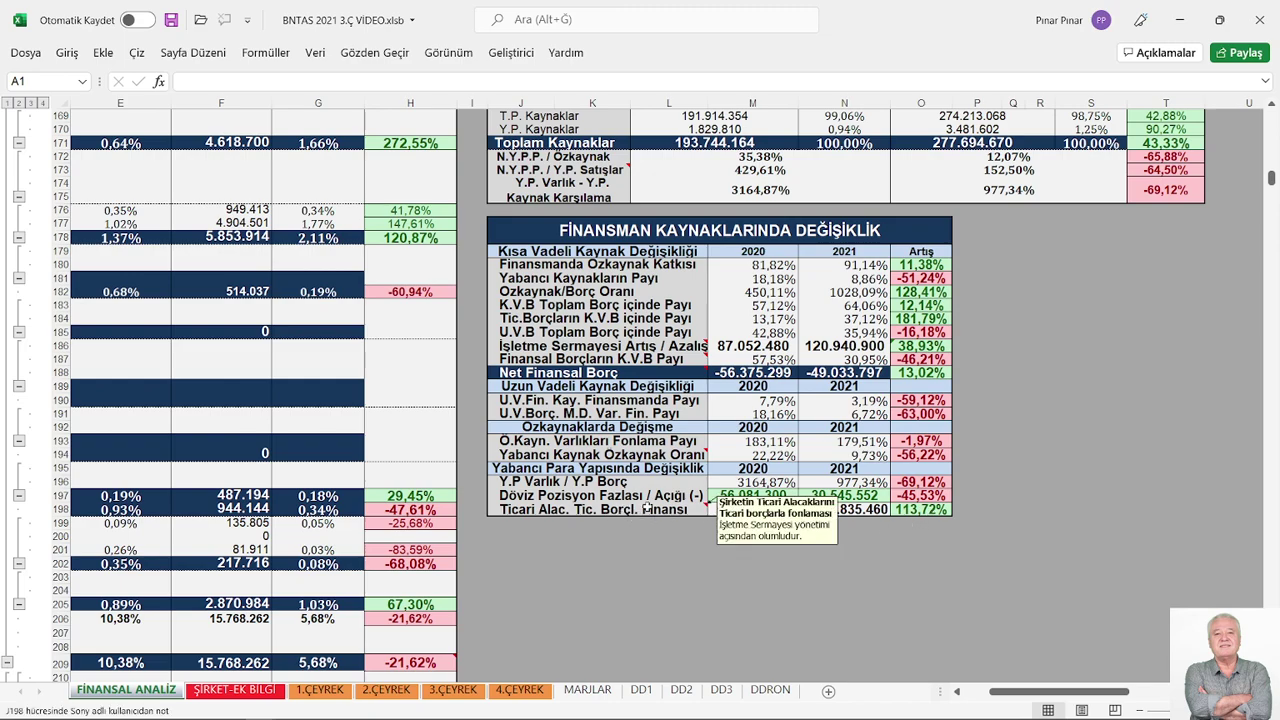
mouse_move(549, 510)
Examine the BNTAS: ÖZSERMAYE chart and the equity rows from ÖDENMİŞ SERMAYE to Yen.Sınıf.mayacak Birik. Kap. Gelir
left_click(976, 694)
scroll(848, 626, "down", 12)
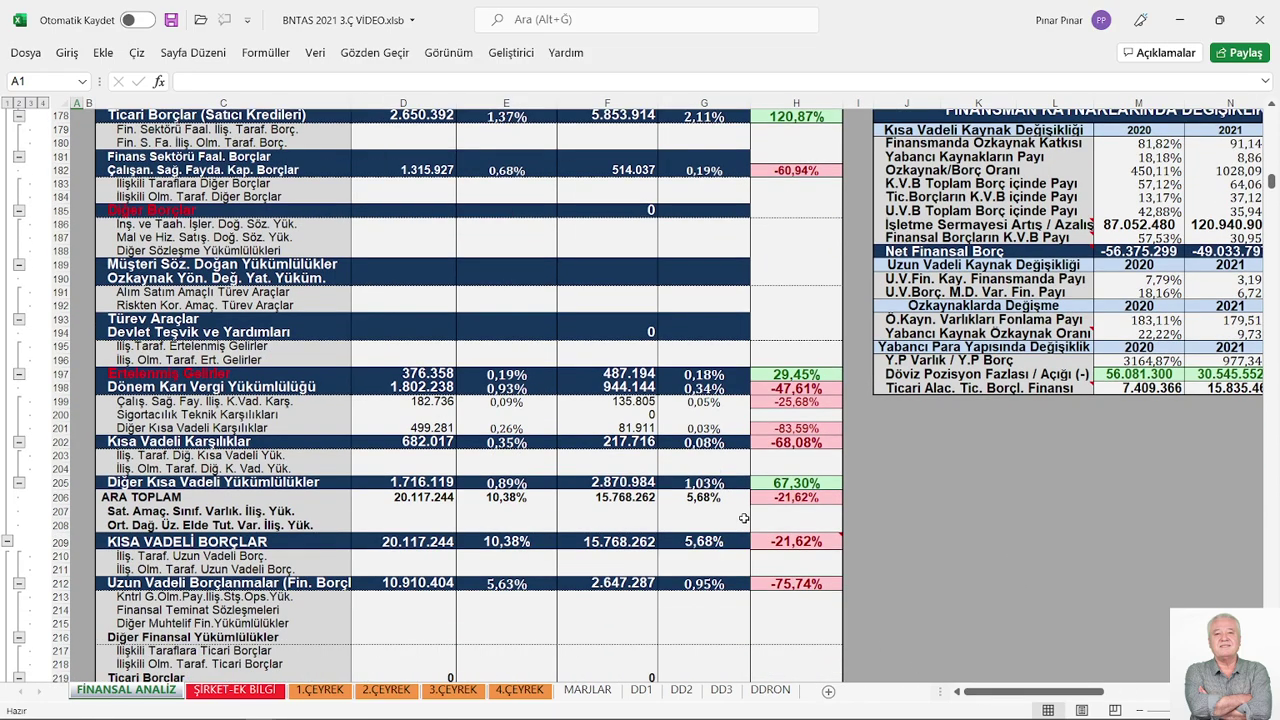
scroll(914, 516, "down", 11)
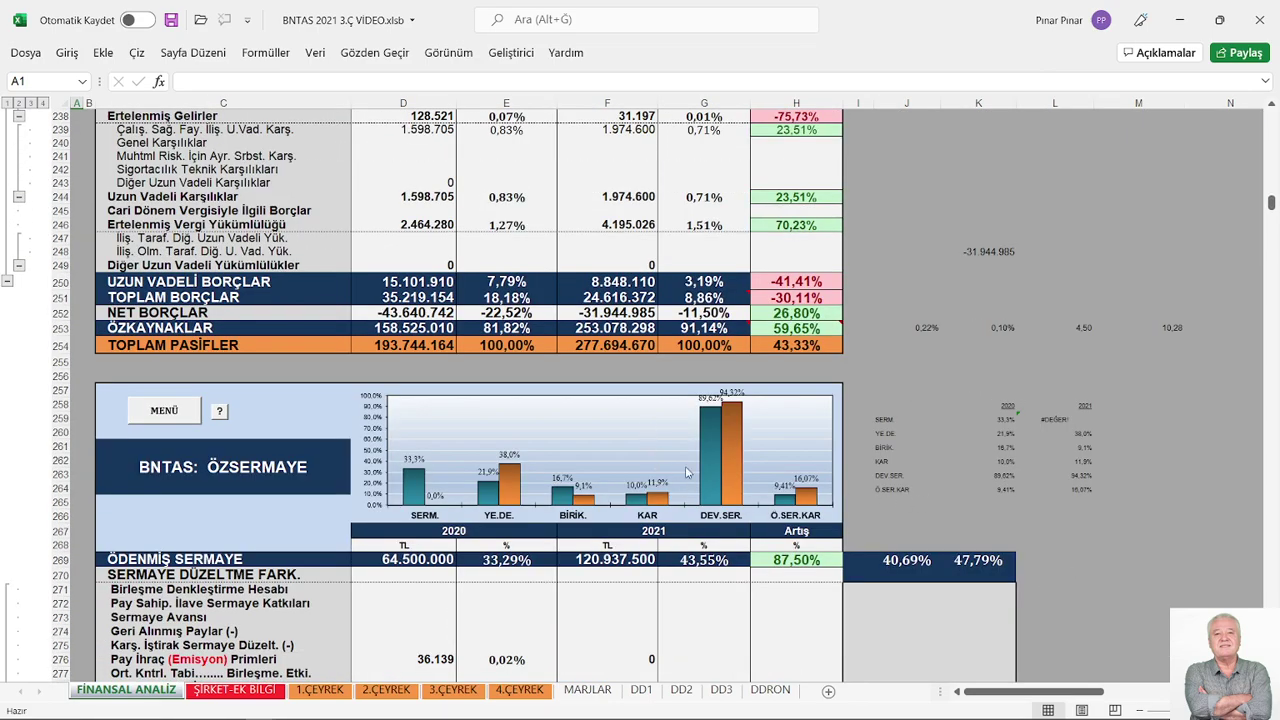
scroll(683, 333, "down", 2)
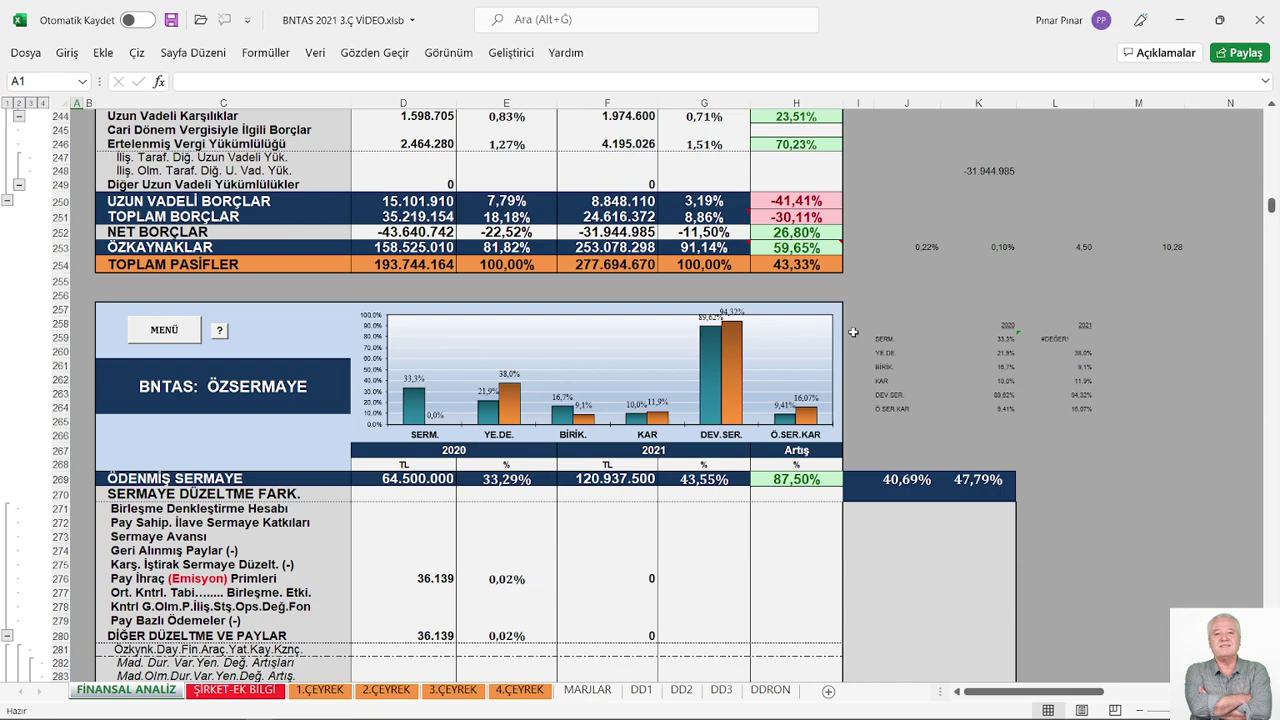
scroll(780, 338, "down", 5)
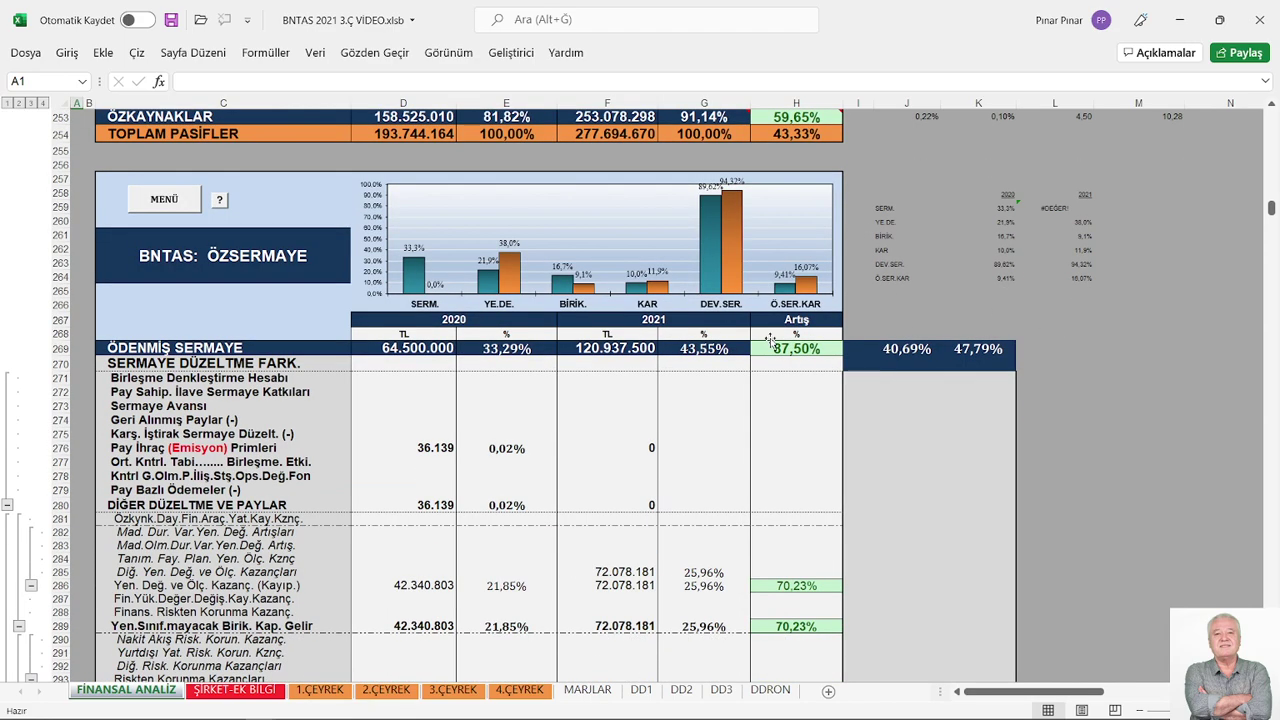
scroll(771, 360, "up", 1)
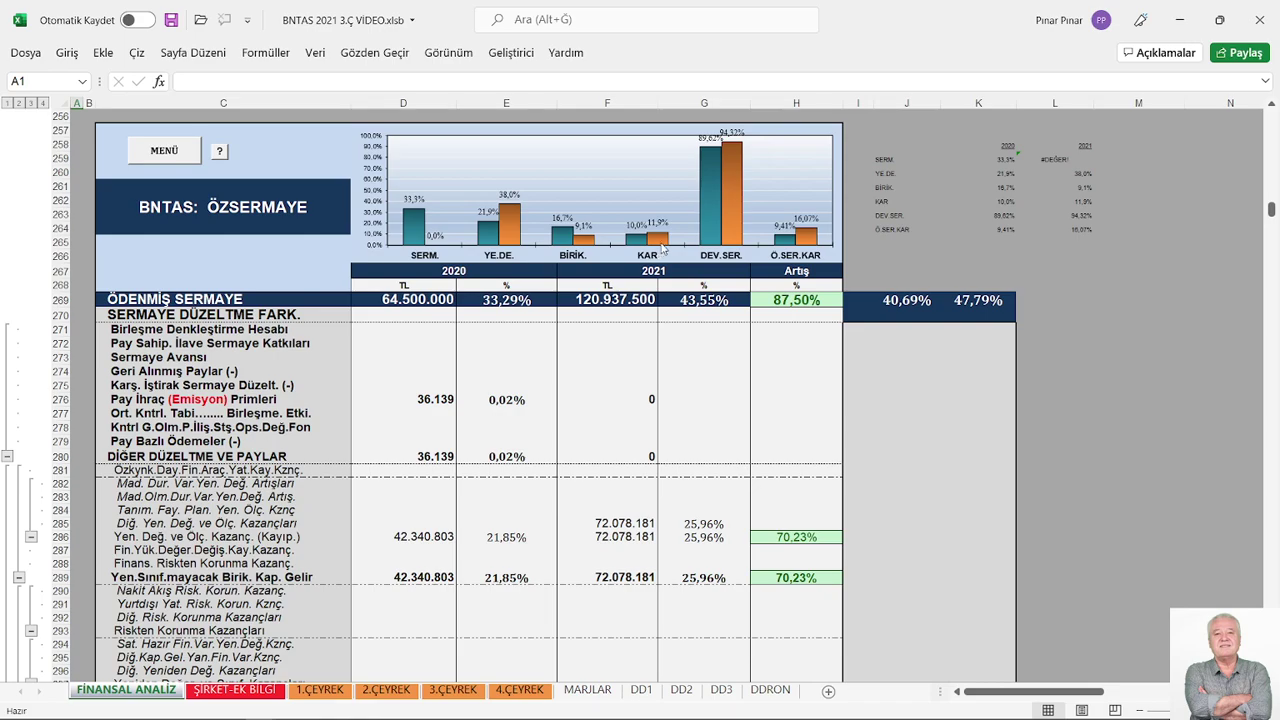
mouse_move(733, 181)
Return to the workbook's main menu and view the ŞİRKET KARLILIĞININ OLUŞUMU and ORTAK KARLILIĞININ OLUŞUMU diagrams
left_click(168, 151)
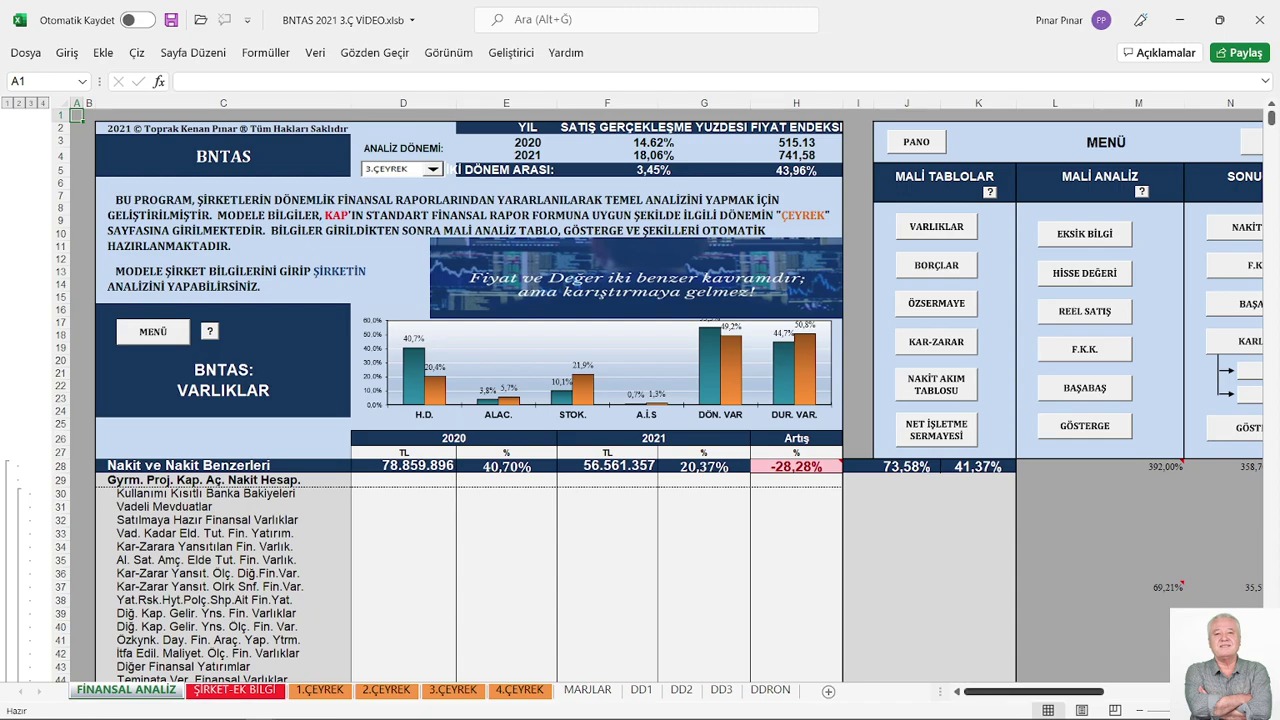
scroll(666, 400, "right", 10)
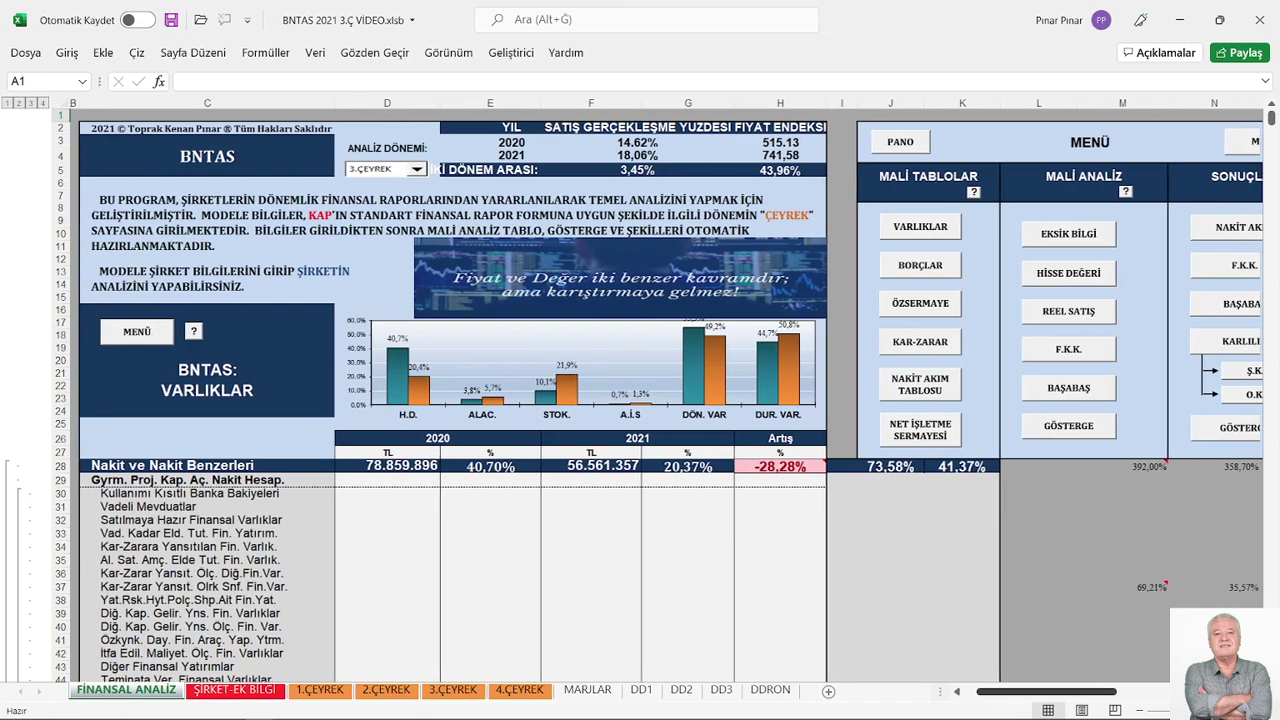
scroll(666, 400, "right", 10)
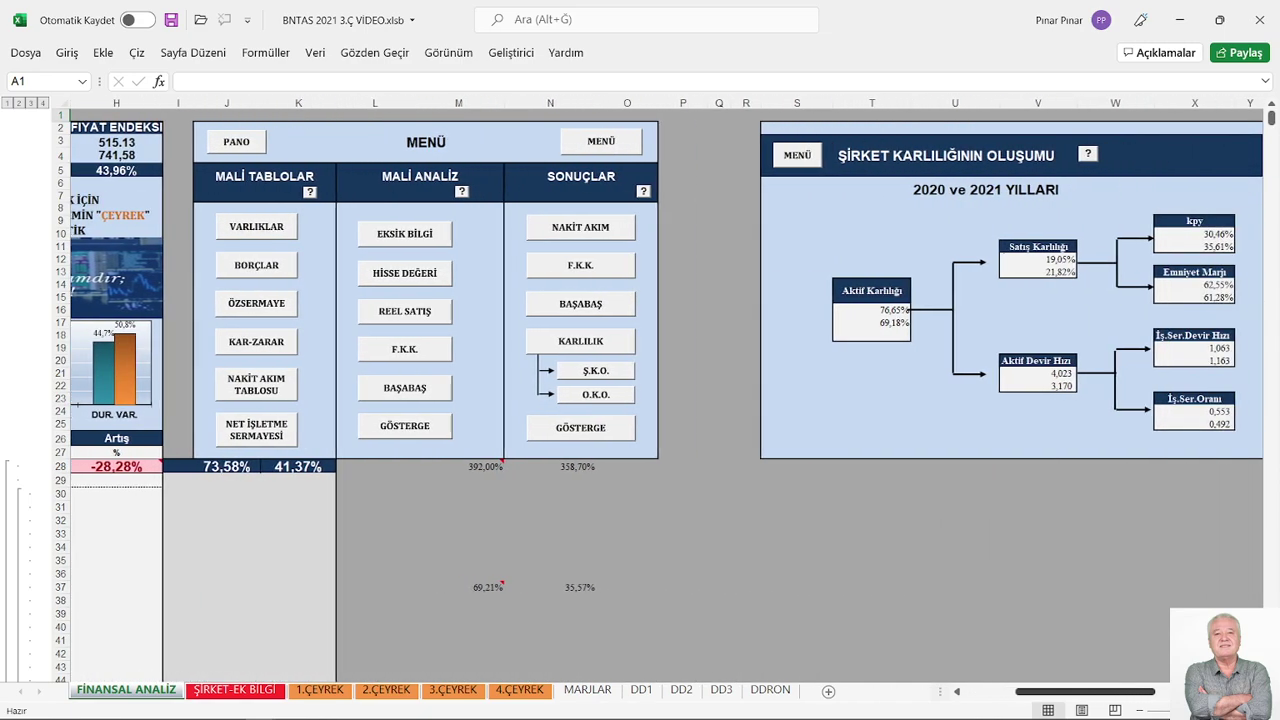
scroll(666, 400, "right", 8)
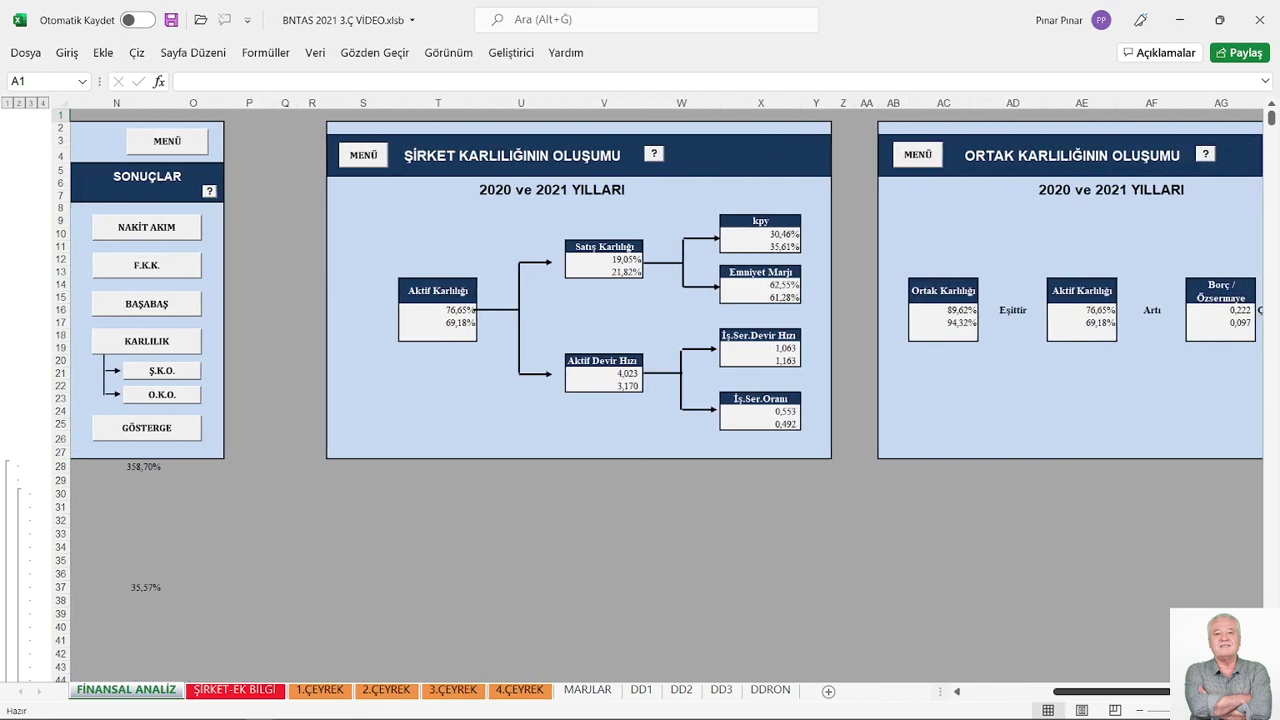